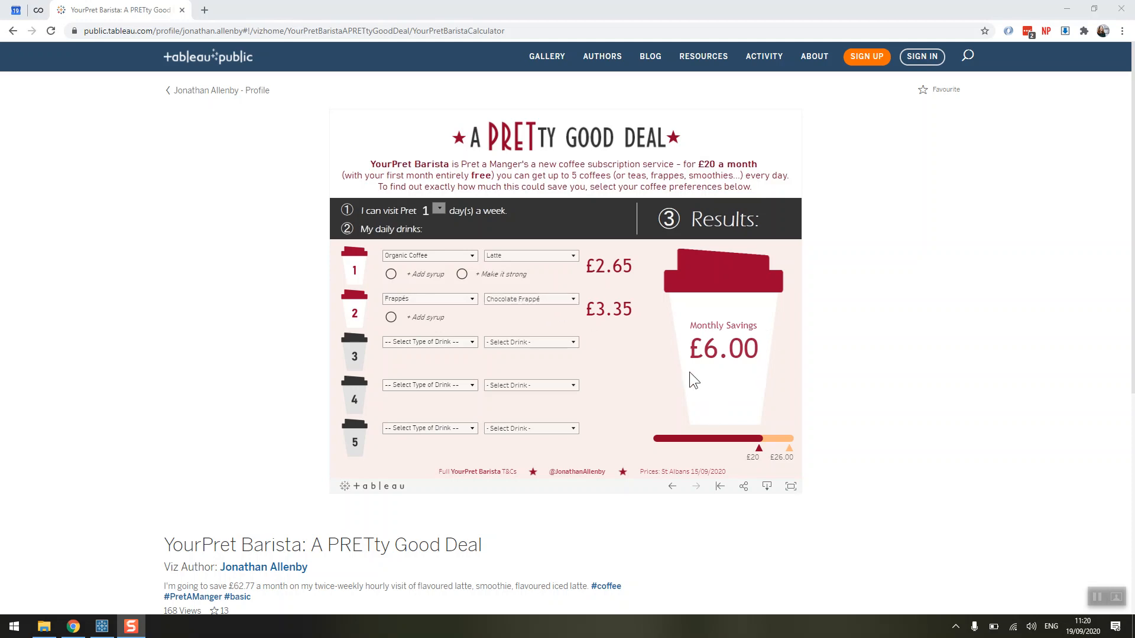
Switch to the 2020W39 flow in Tableau Prep Builder and review the weekday order data in Clean 11 and its pivot in Pivot 1.
click(108, 630)
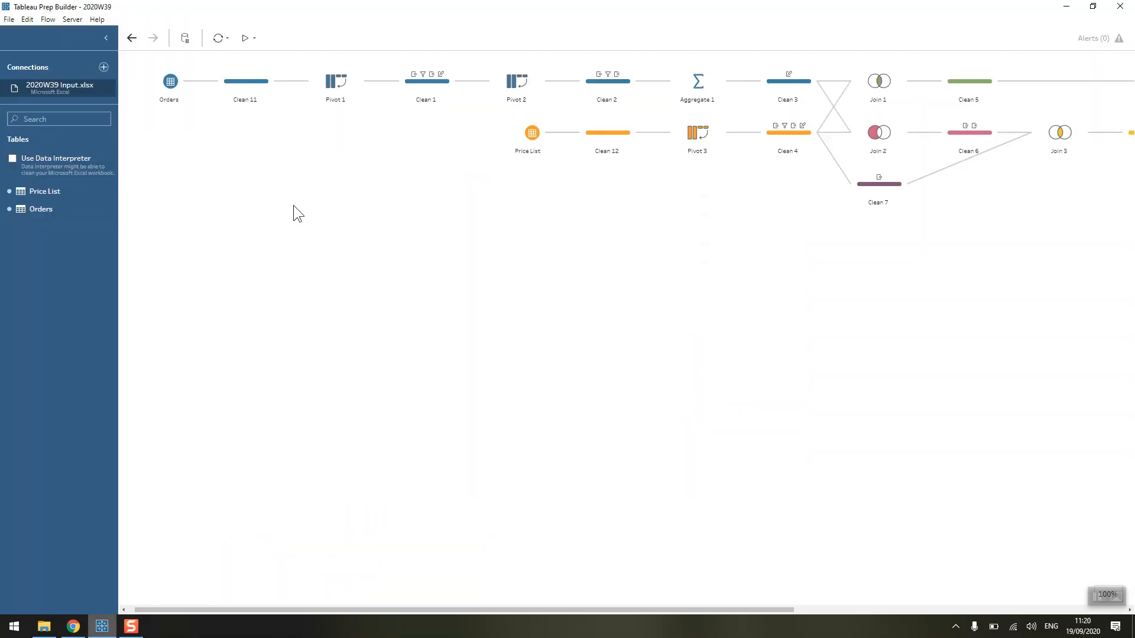
click(238, 82)
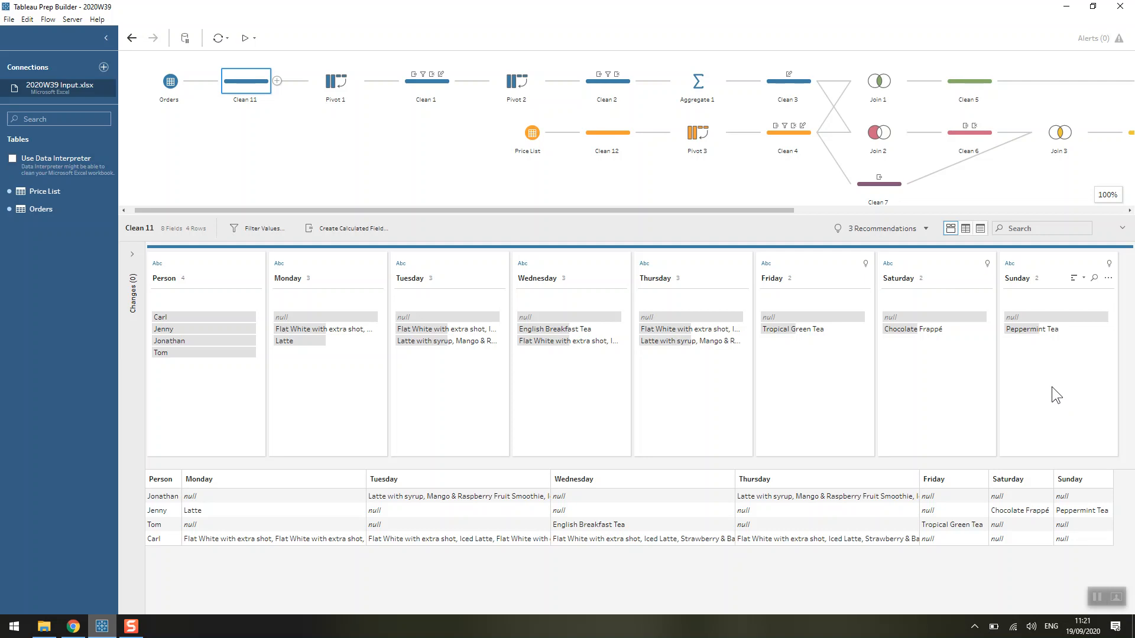
click(336, 83)
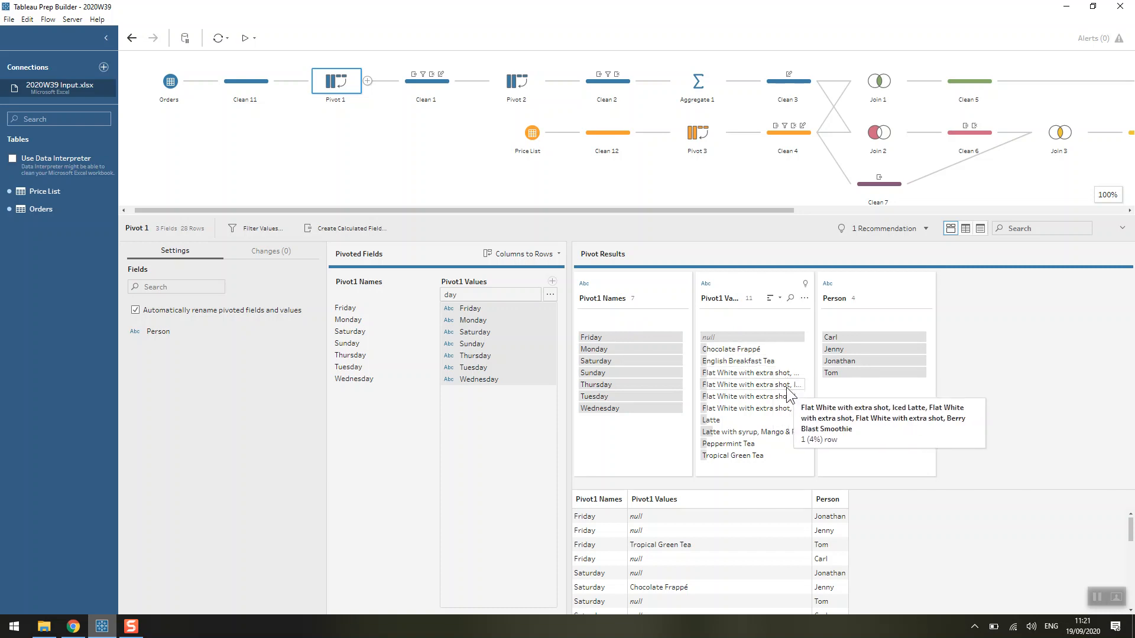
Review the change list of Clean 1 up to the Order calculation that replaces "with" with a comma, and view its formula.
click(422, 84)
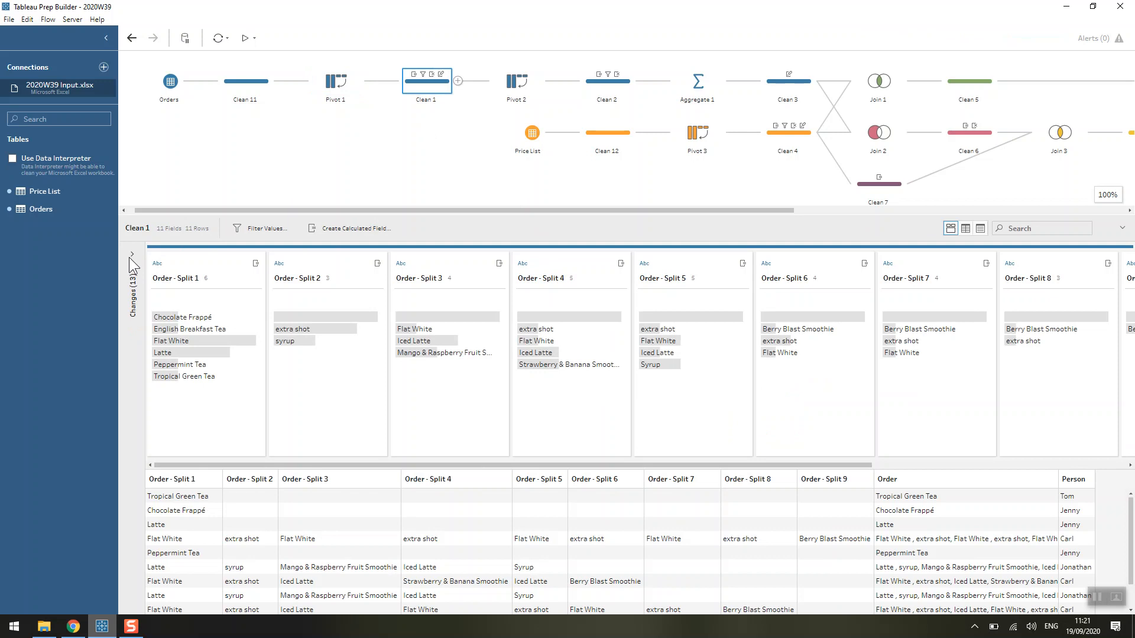
click(132, 255)
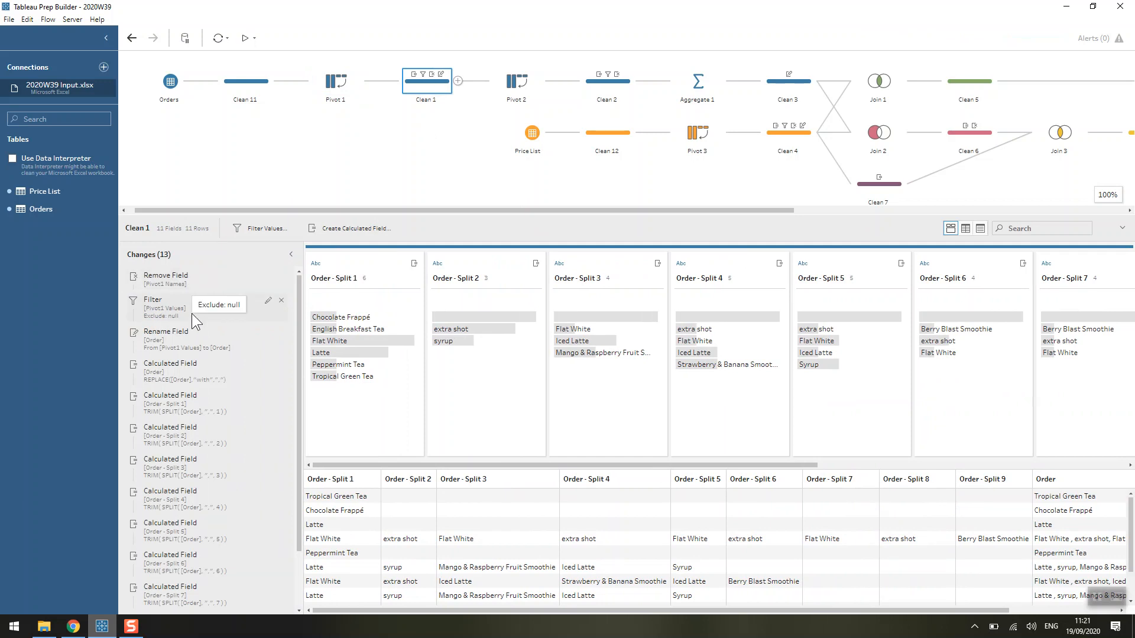
click(182, 333)
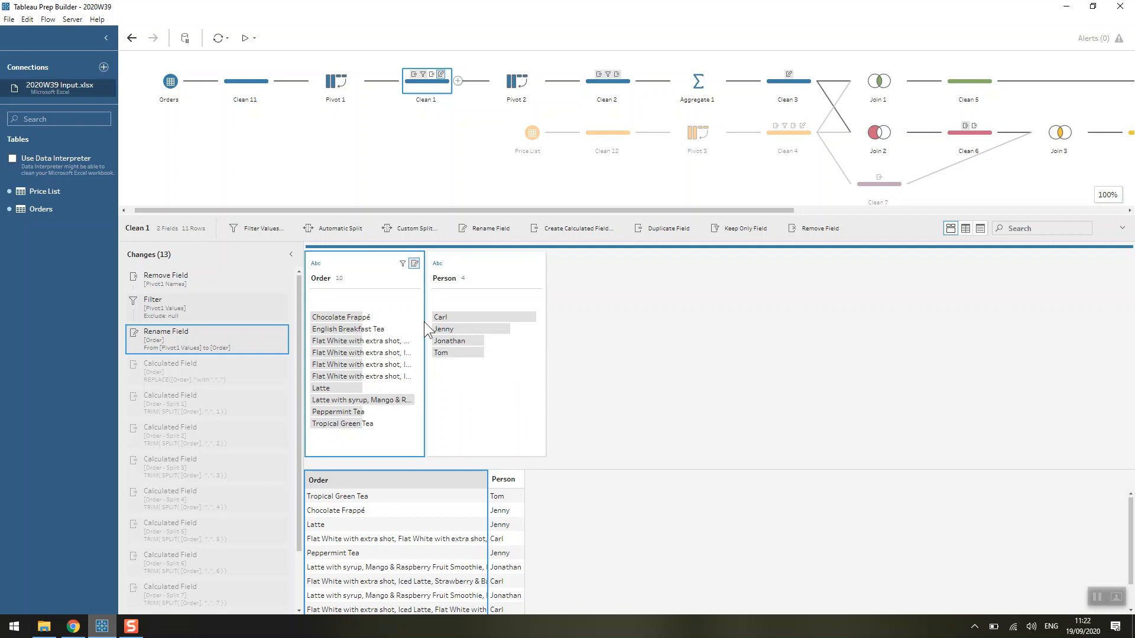
double_click(193, 370)
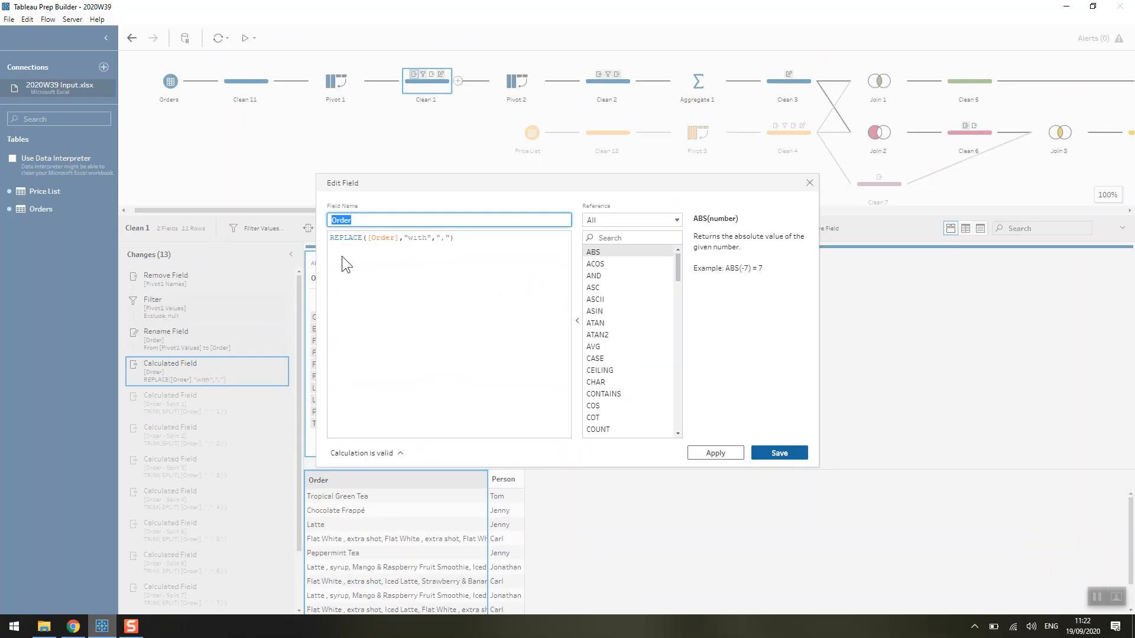
click(808, 182)
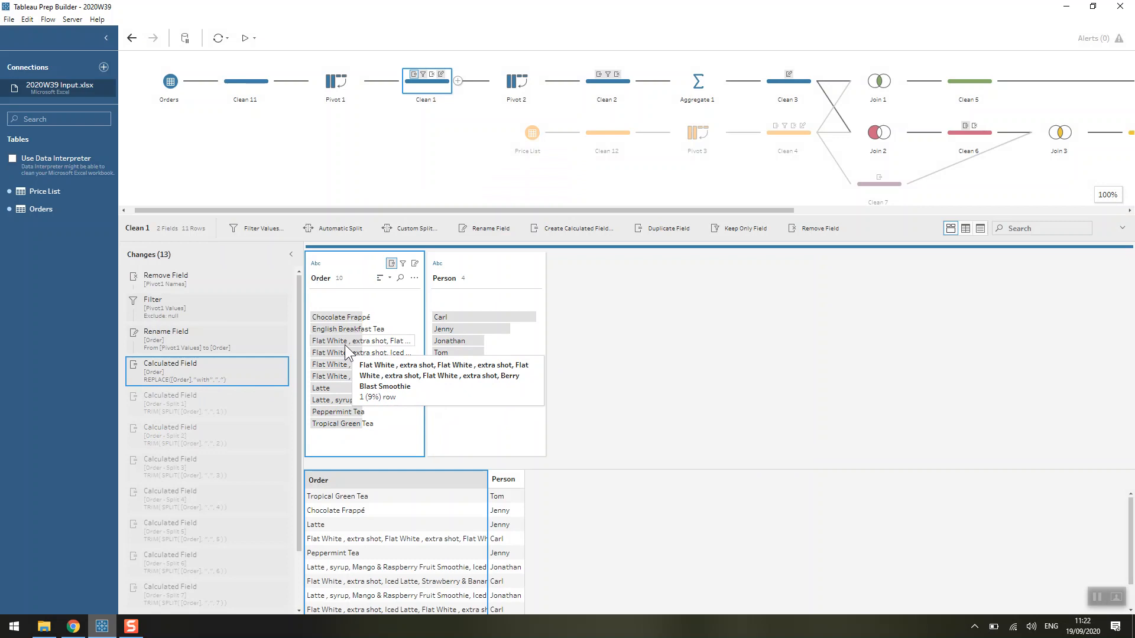
Look at the split options for the Order field in Clean 1 and the calculated field that produces Order - Split 9.
click(416, 276)
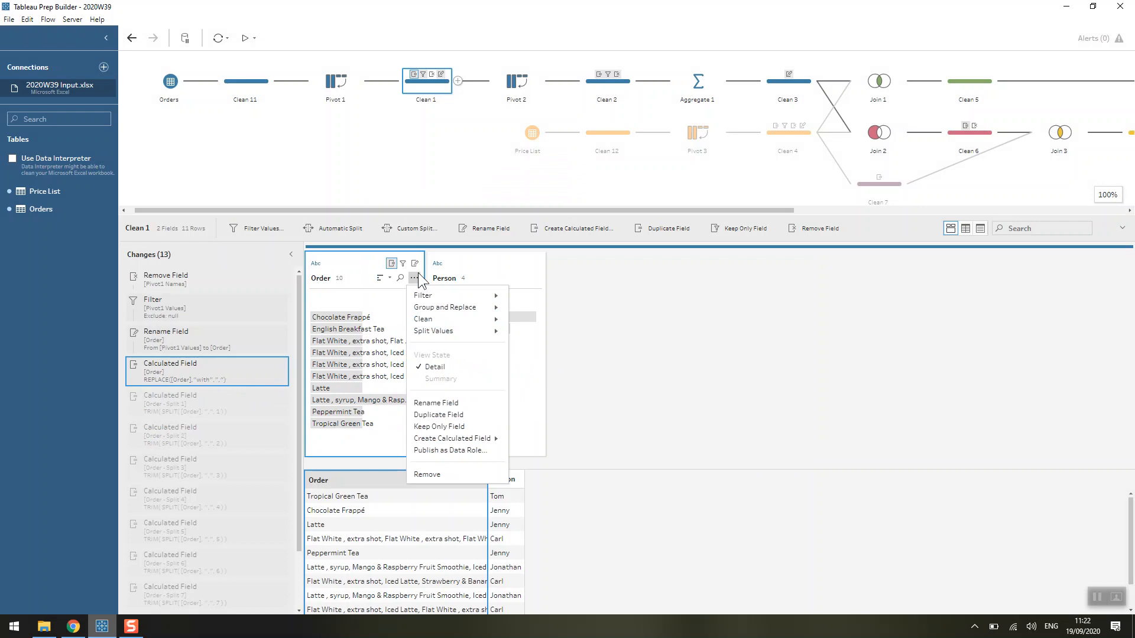
mouse_move(438, 330)
click(578, 299)
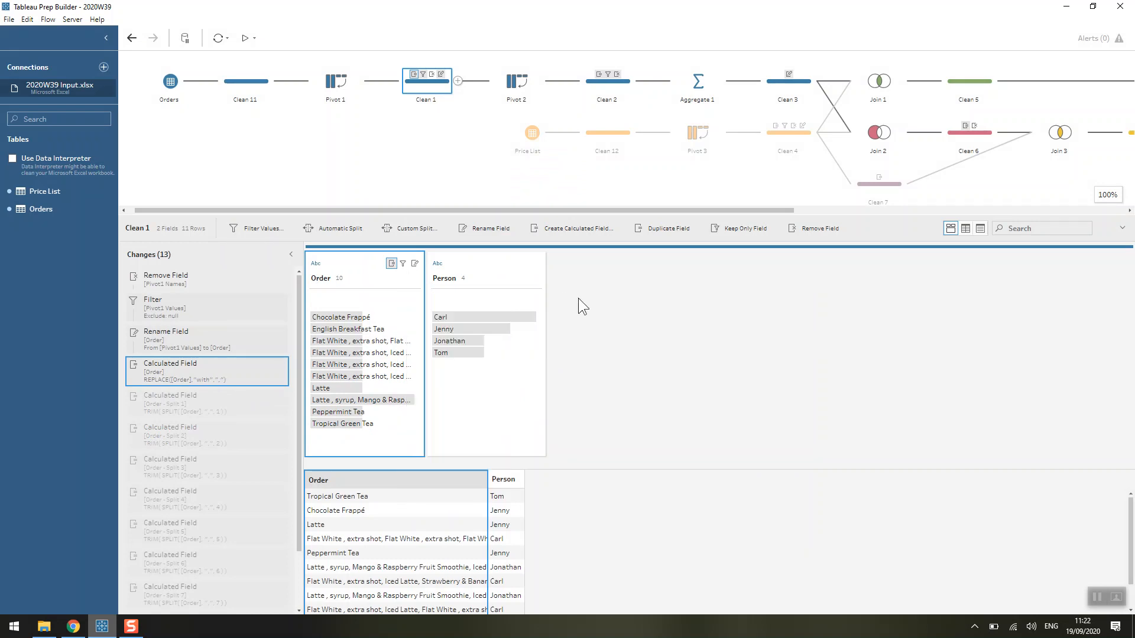
scroll(300, 392, down, 2)
click(197, 586)
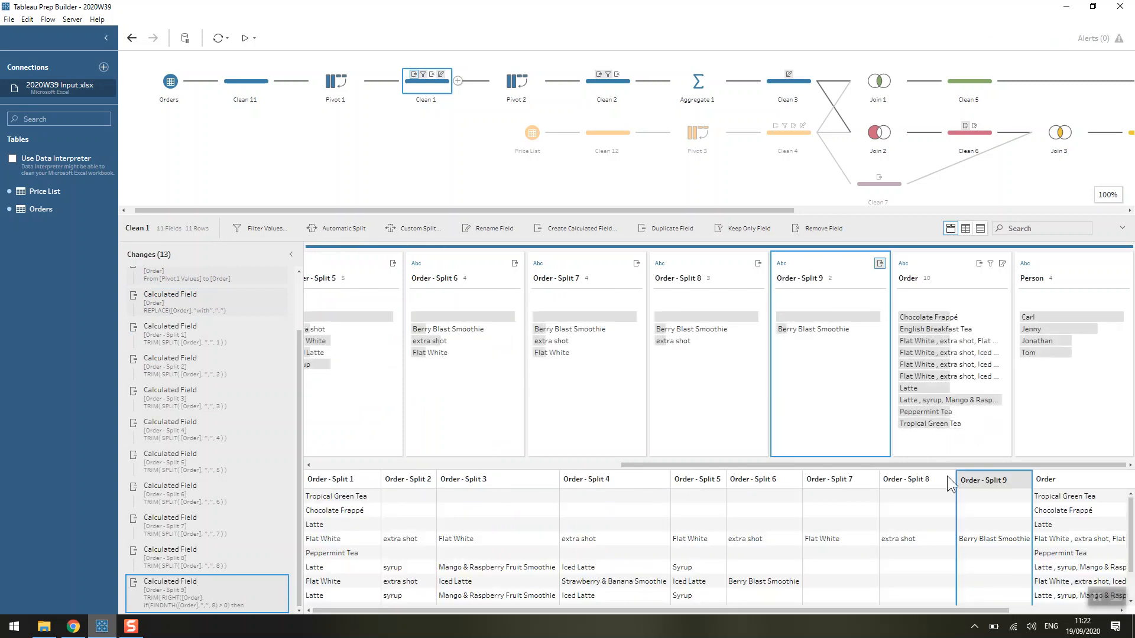
Review how the split orders are pivoted, cleaned, aggregated per person and renamed, from Pivot 2 through Clean 3.
click(516, 89)
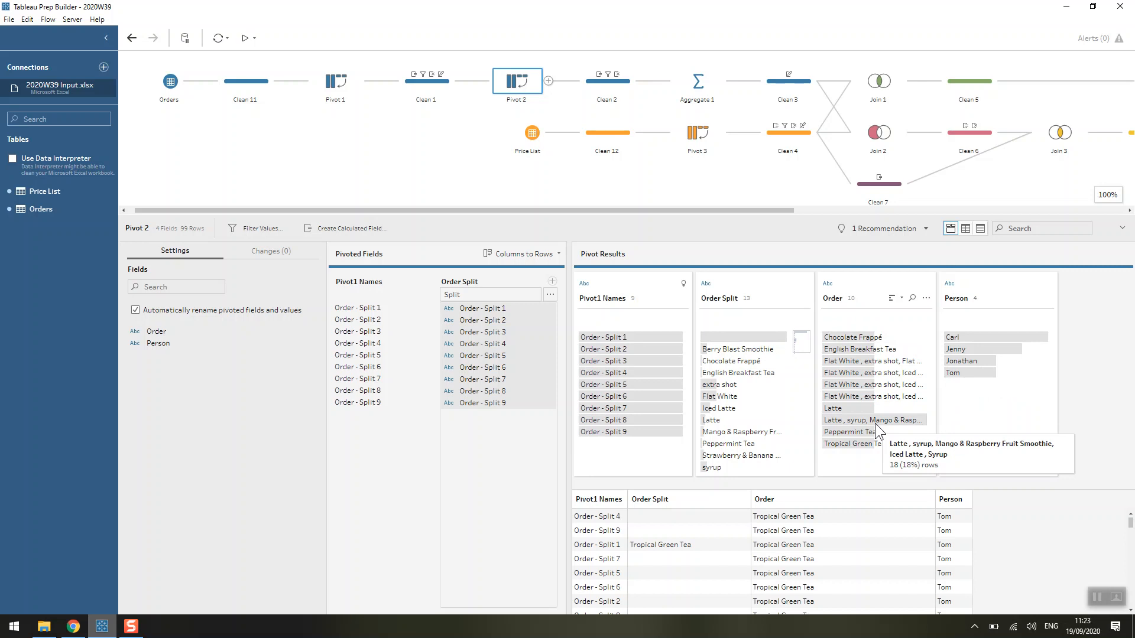
click(606, 85)
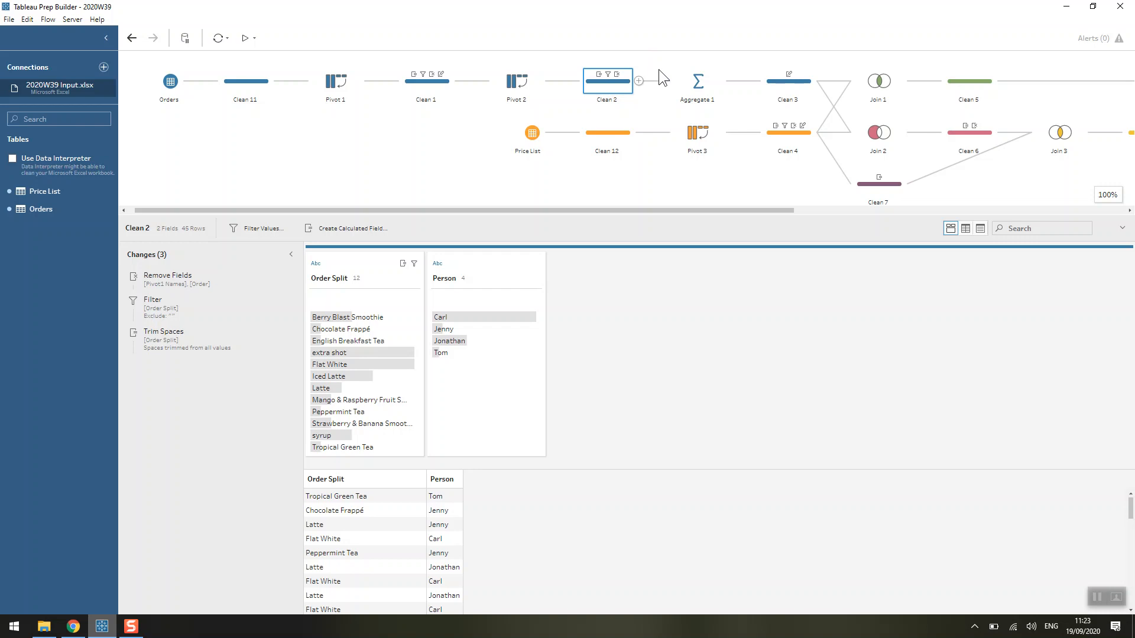
click(702, 84)
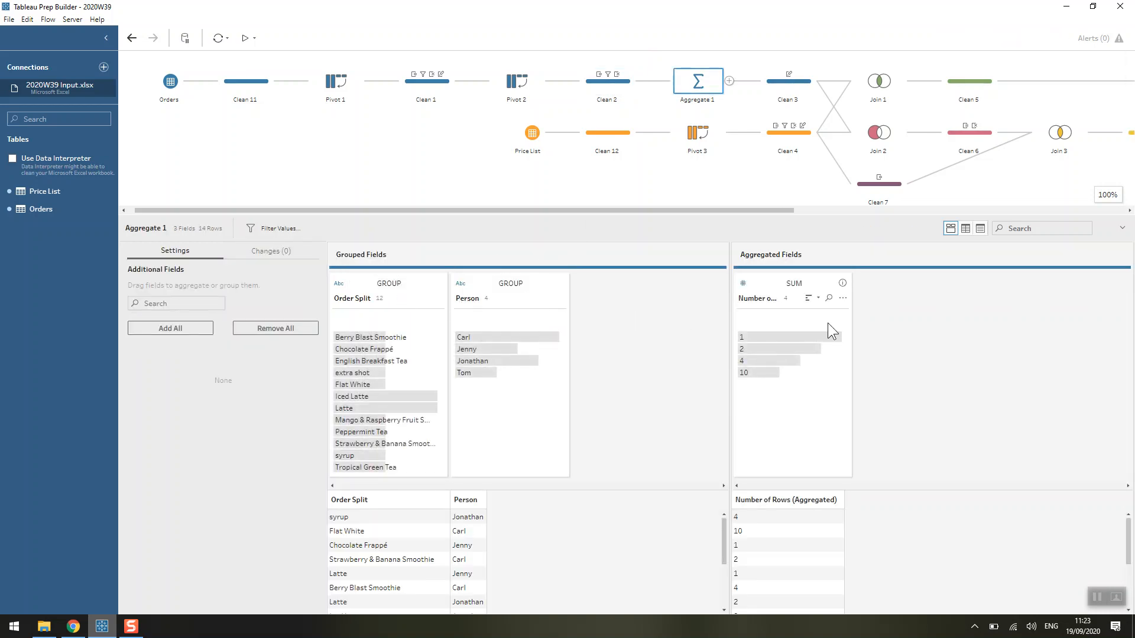
click(801, 85)
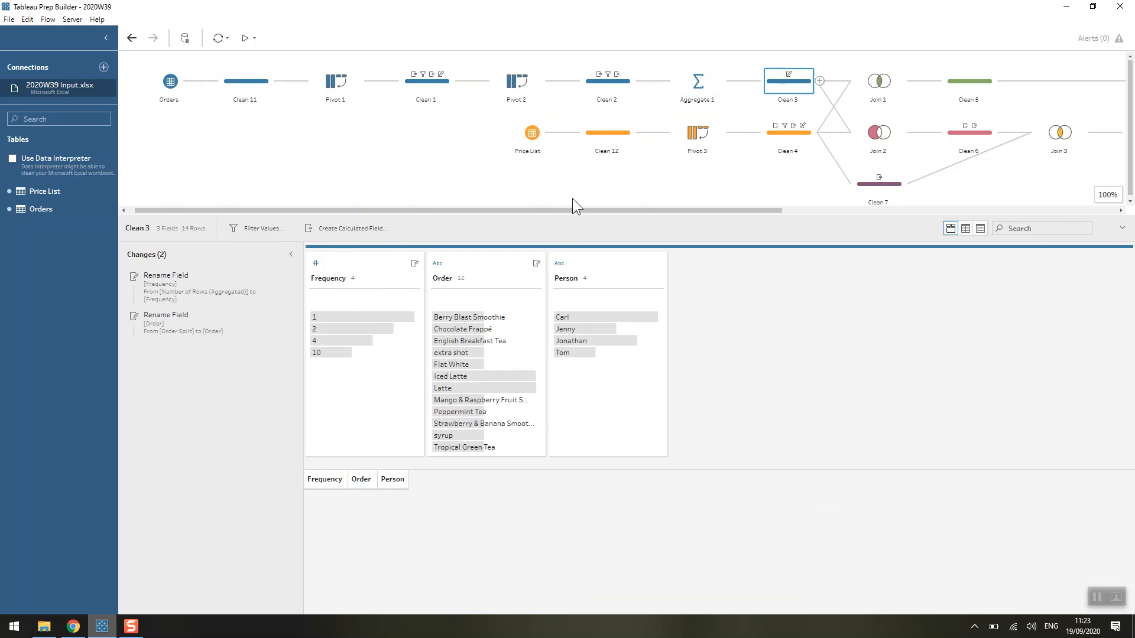
Review the Price List branch from its input through Clean 12 and Pivot 3 to the category, drink and price fields in Clean 4.
click(538, 146)
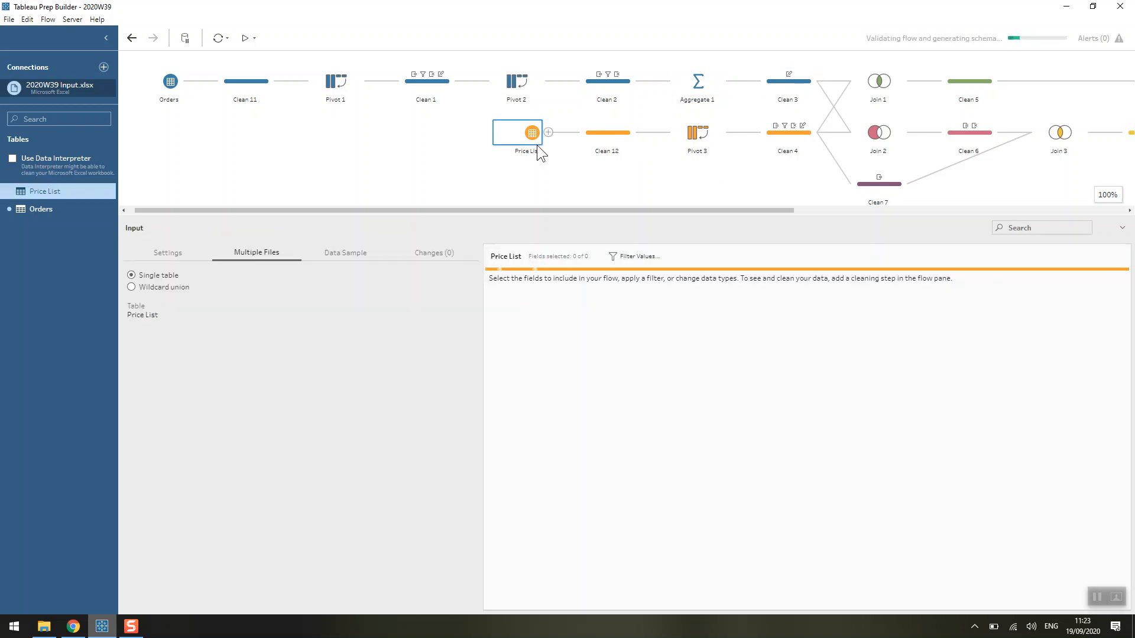
click(605, 144)
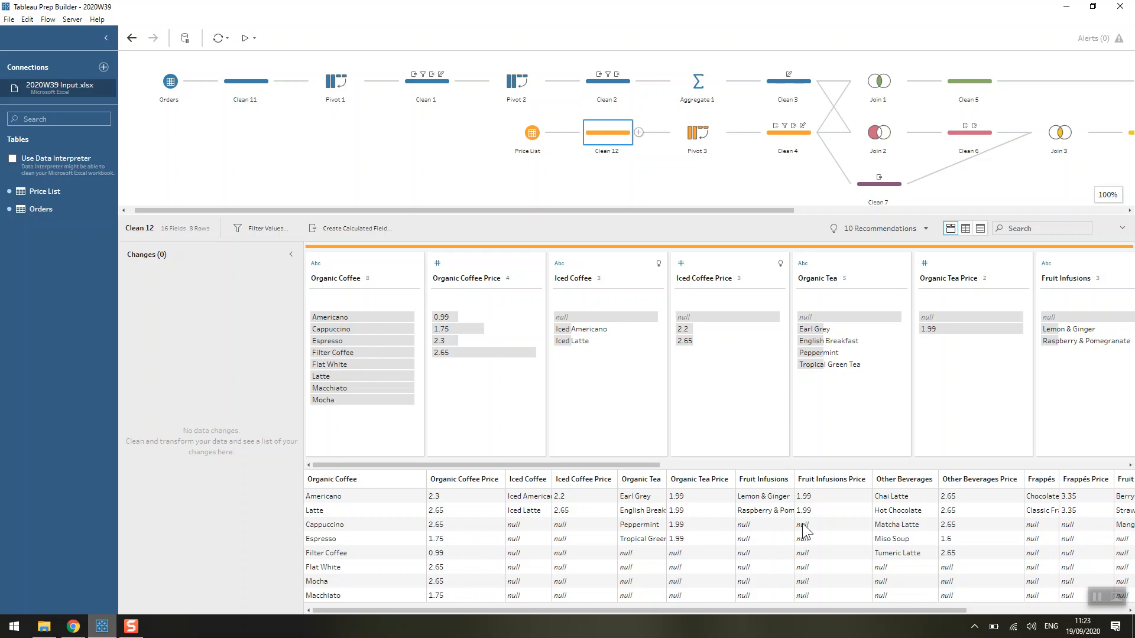
click(687, 136)
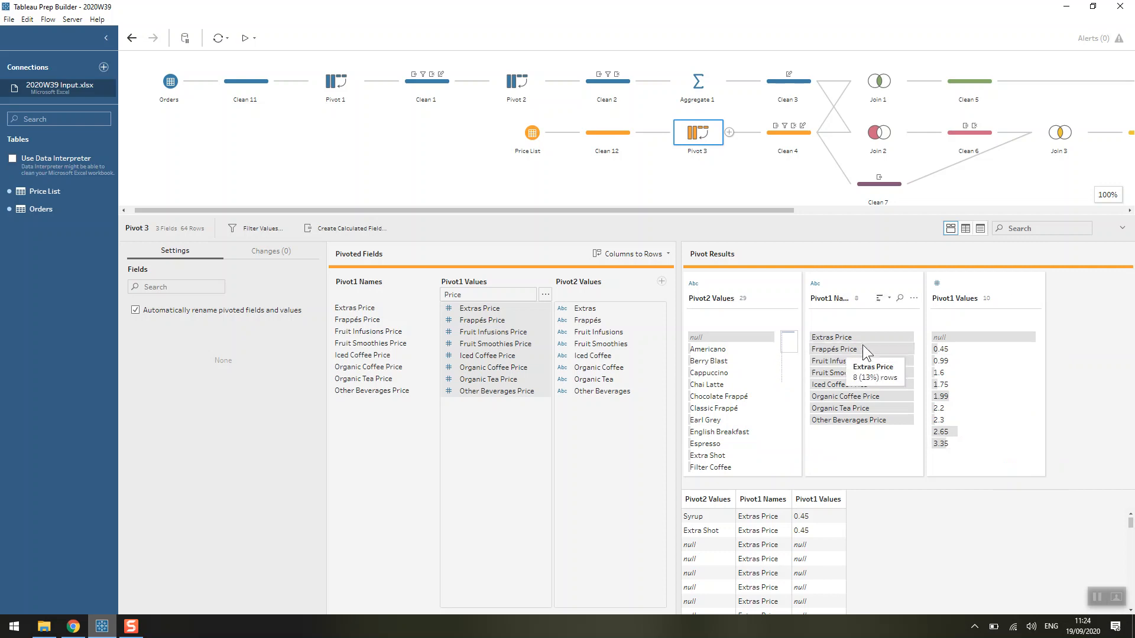
click(793, 142)
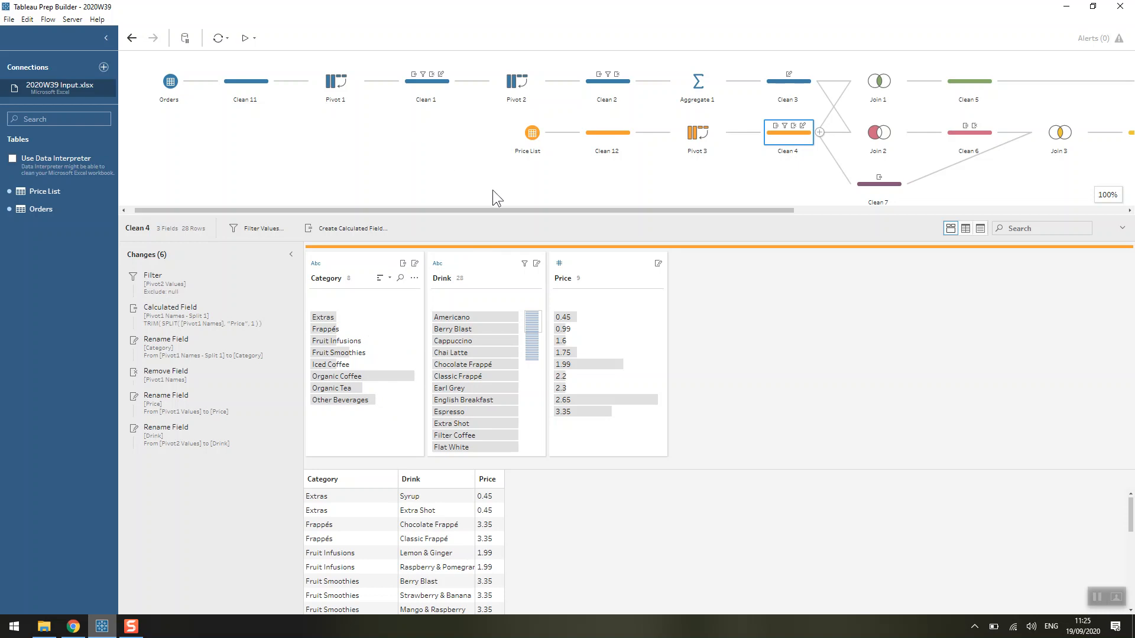
Inspect the inner join of Order to Drink in Join 1 and display the unmatched Clean 3 rows excluded from it.
drag(490, 211, 699, 244)
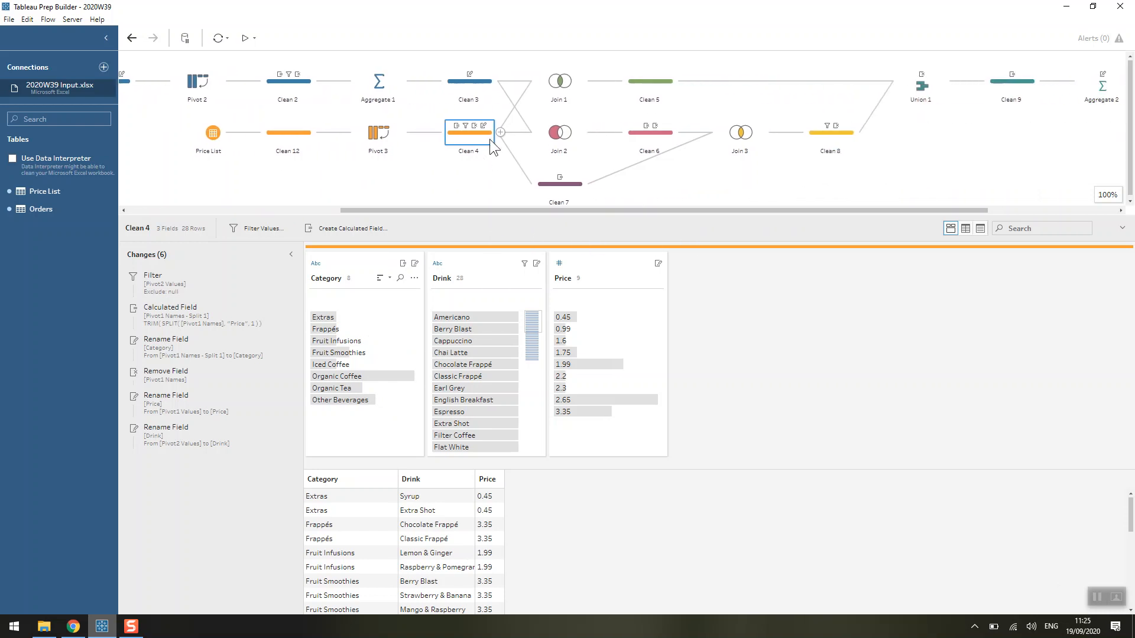
click(560, 83)
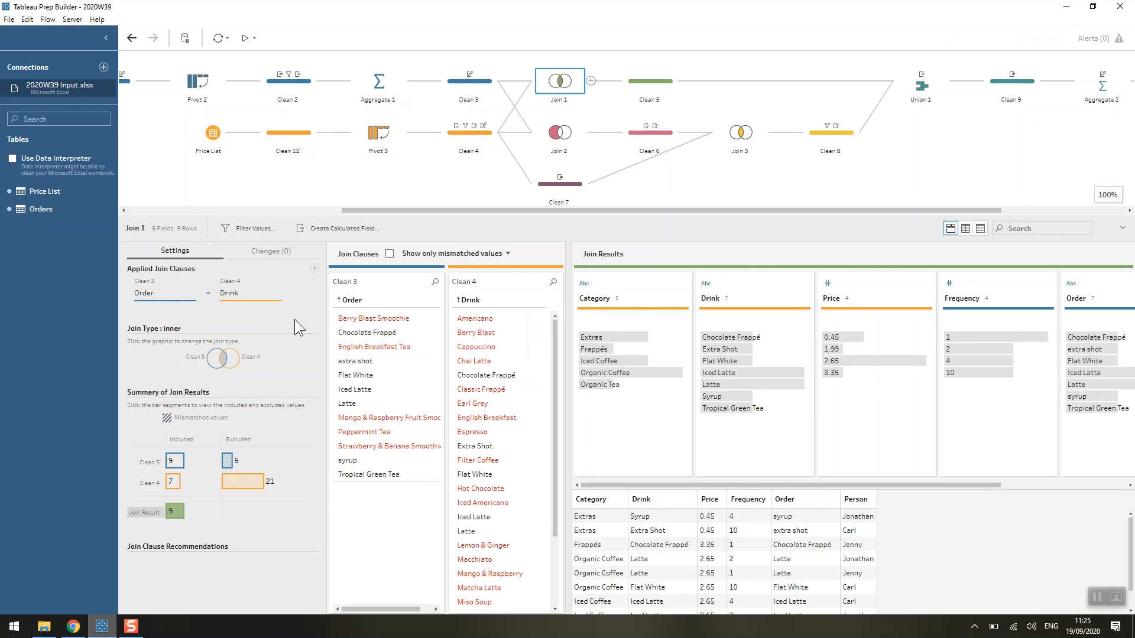
click(227, 461)
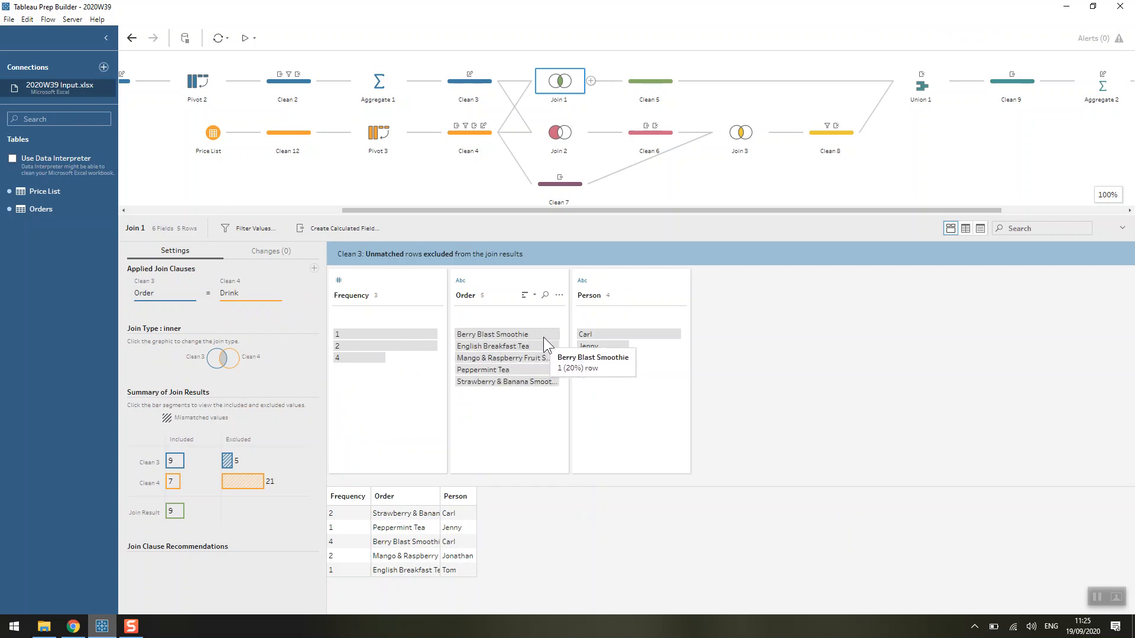
mouse_move(547, 348)
mouse_move(545, 368)
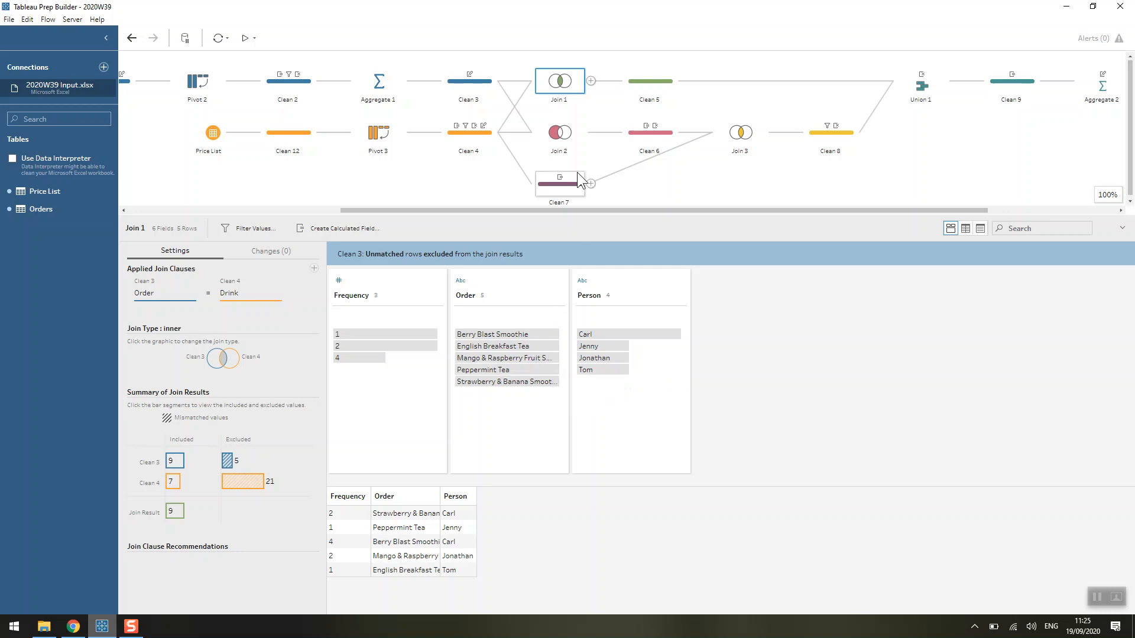
Inspect the left-only Join 2 and the calculation in Clean 6 that splits off the last word of each order.
click(554, 141)
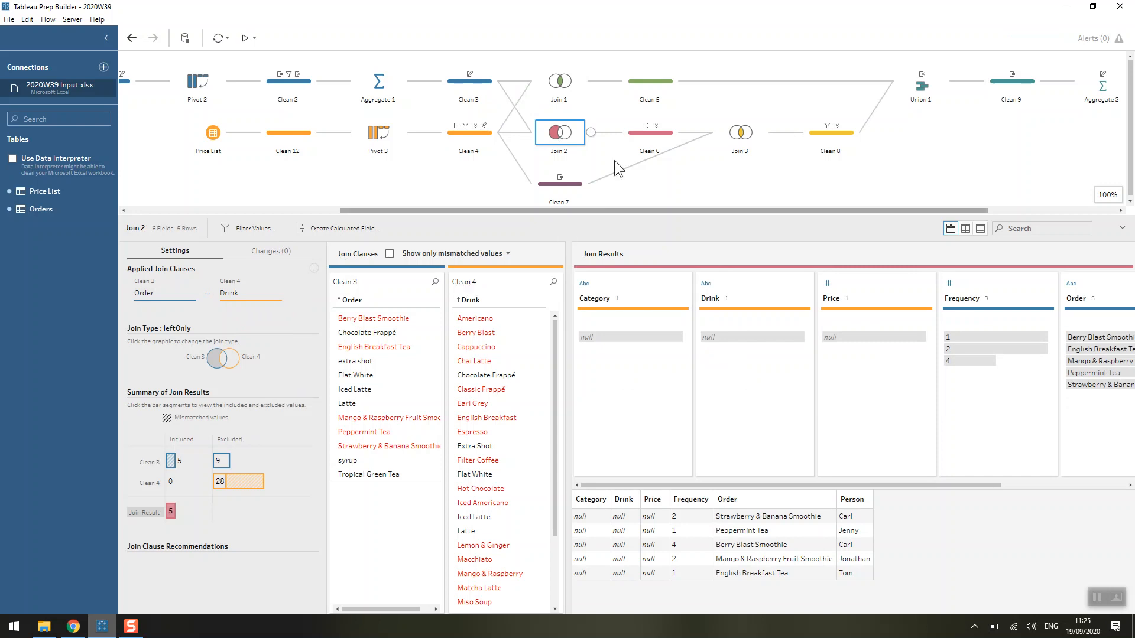
click(647, 136)
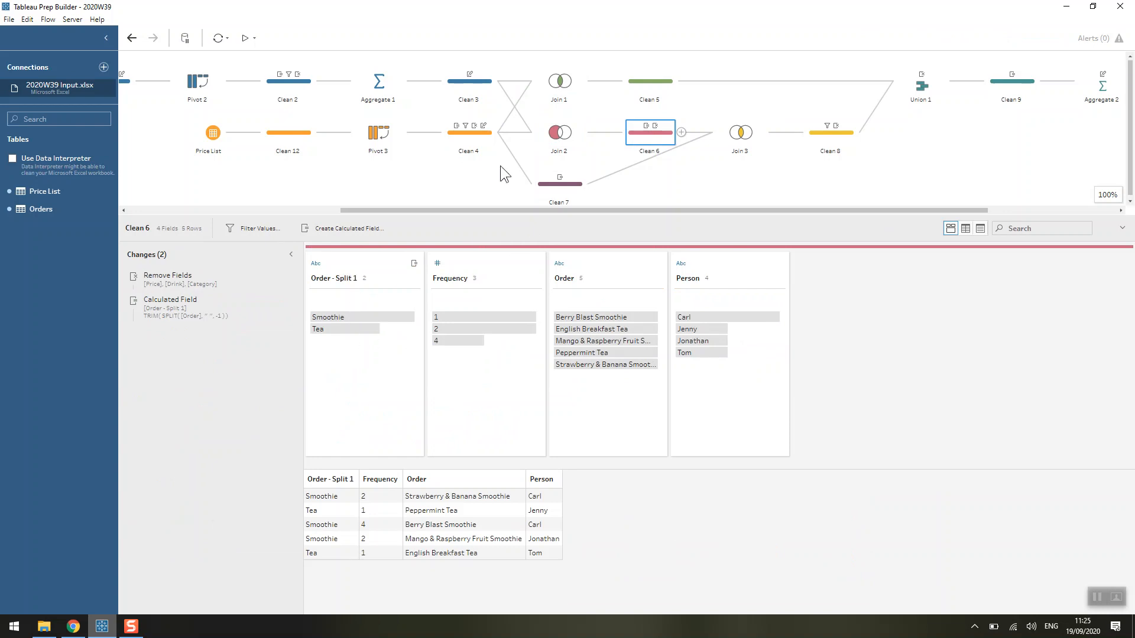
Examine Clean 7's split of the Category field and the Category - Split 1 formula that removes a trailing "s".
click(558, 187)
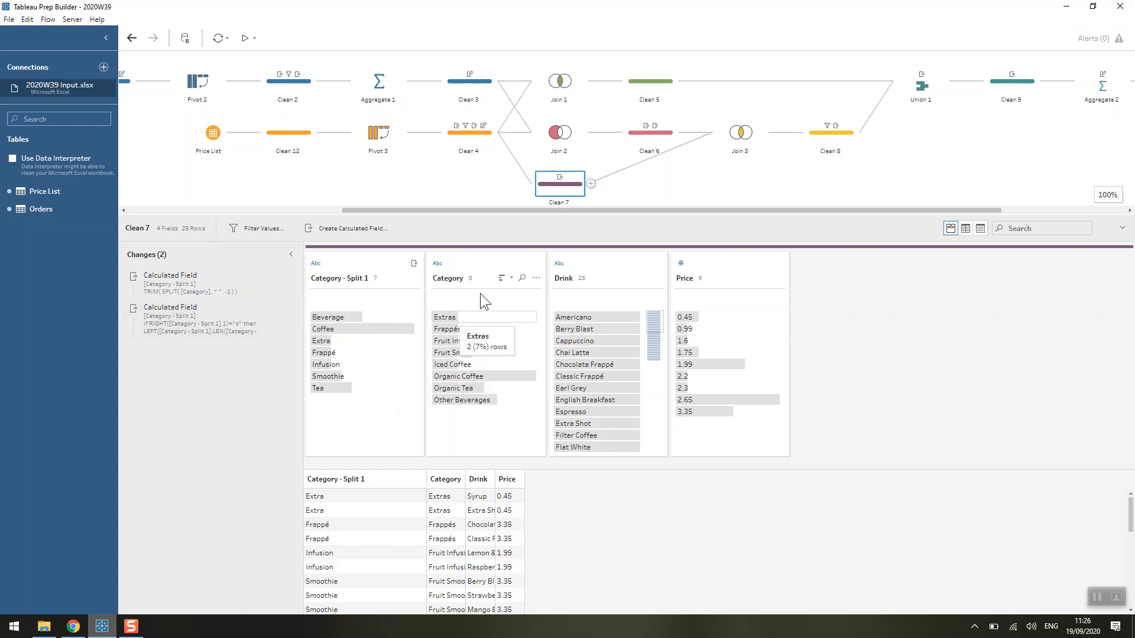
click(536, 279)
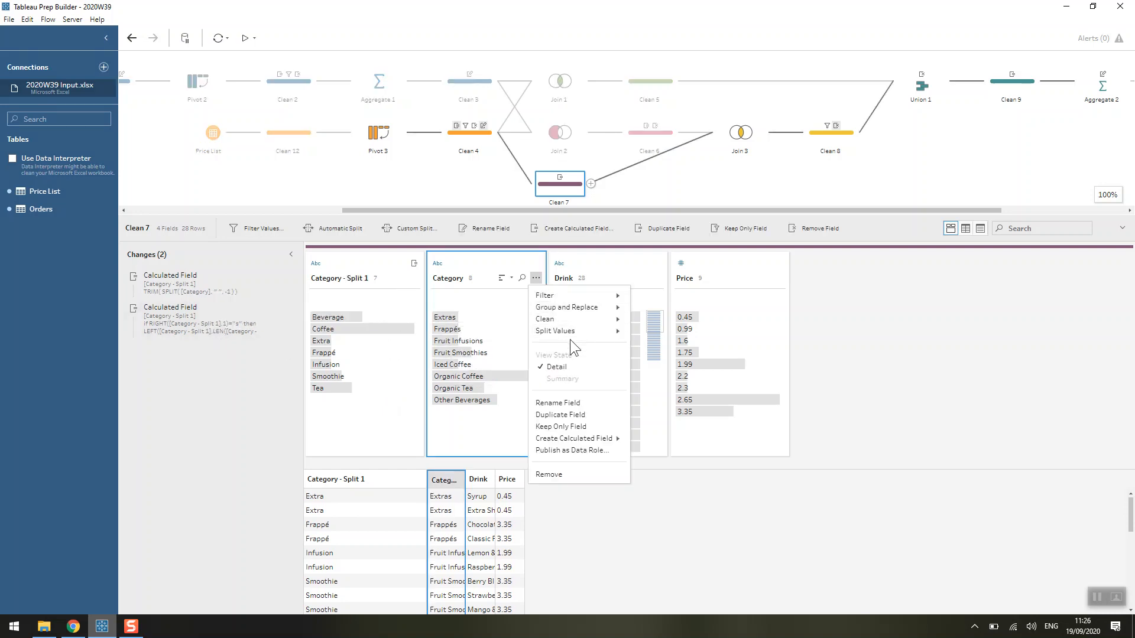
mouse_move(587, 329)
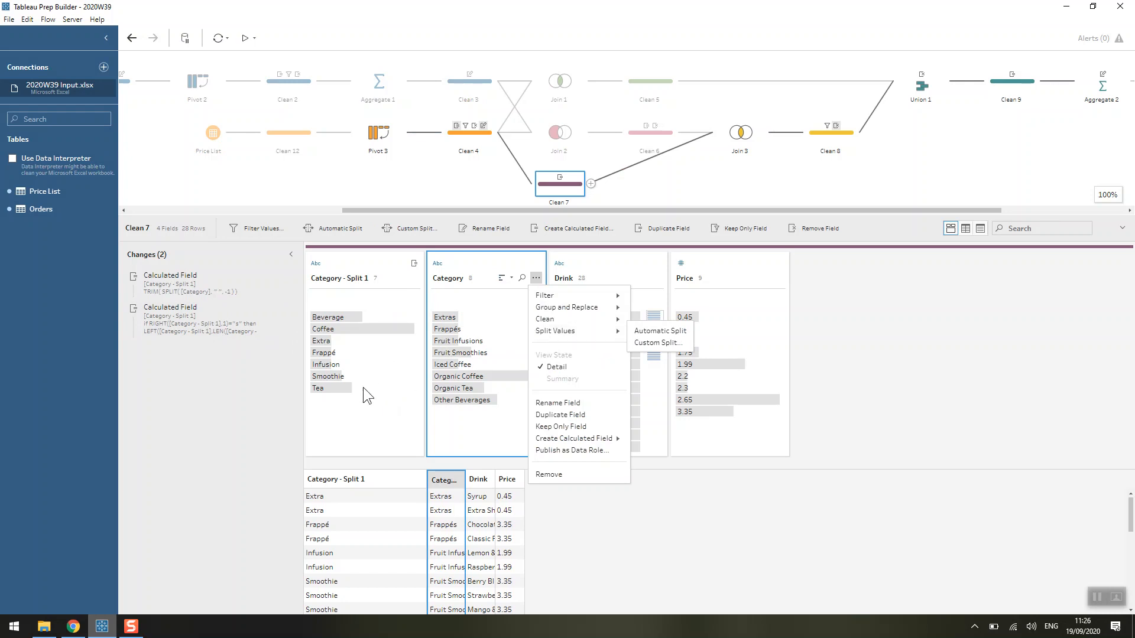
click(179, 399)
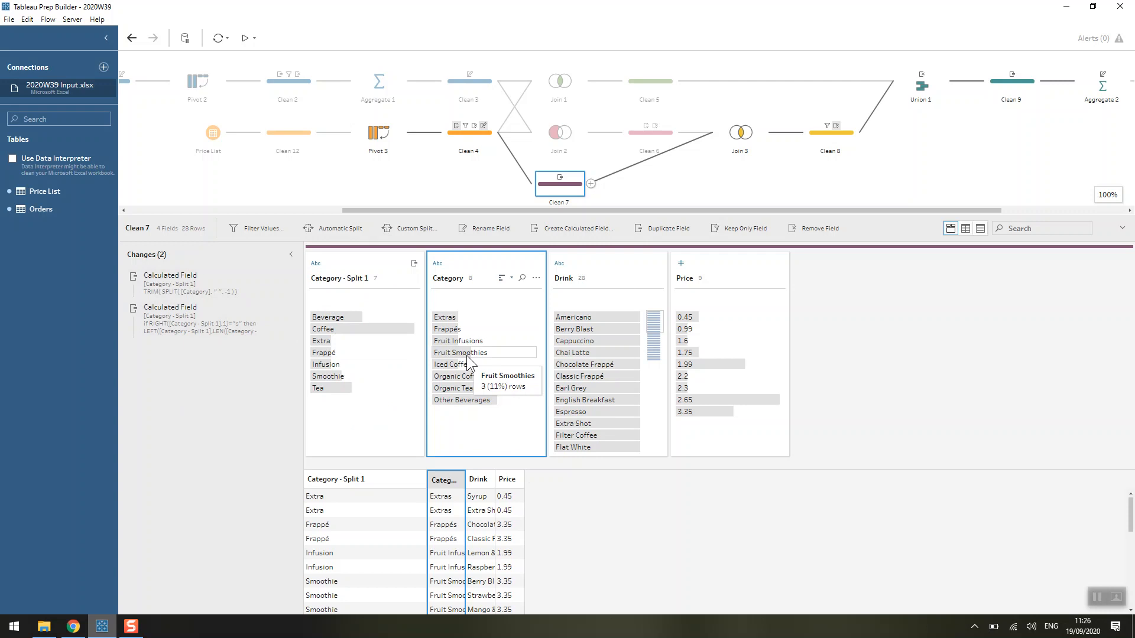
double_click(229, 329)
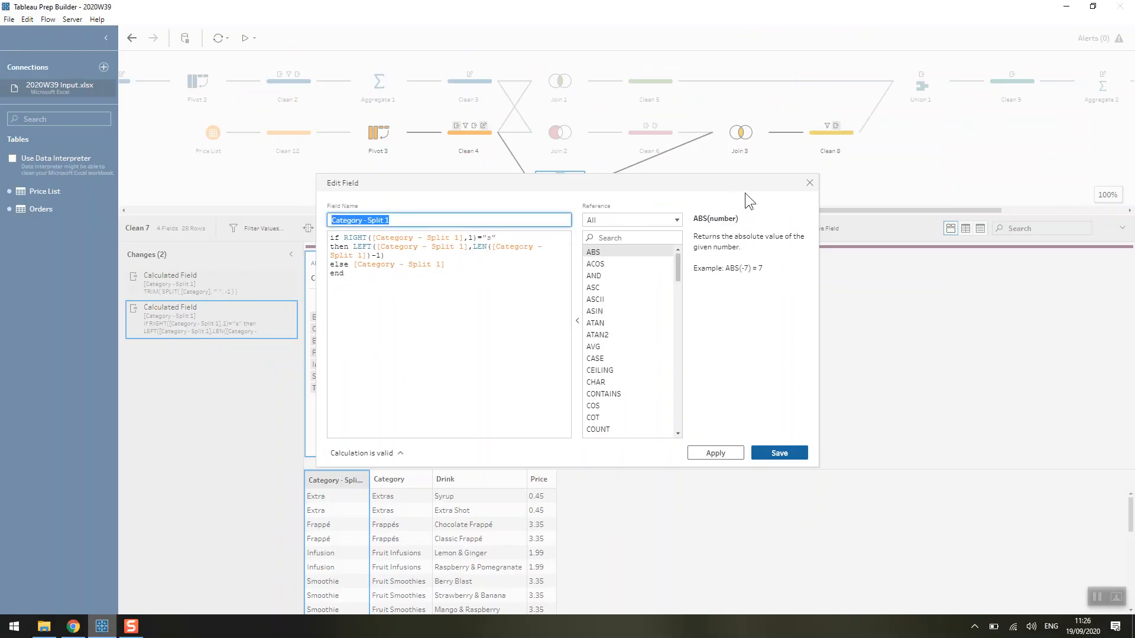
click(802, 187)
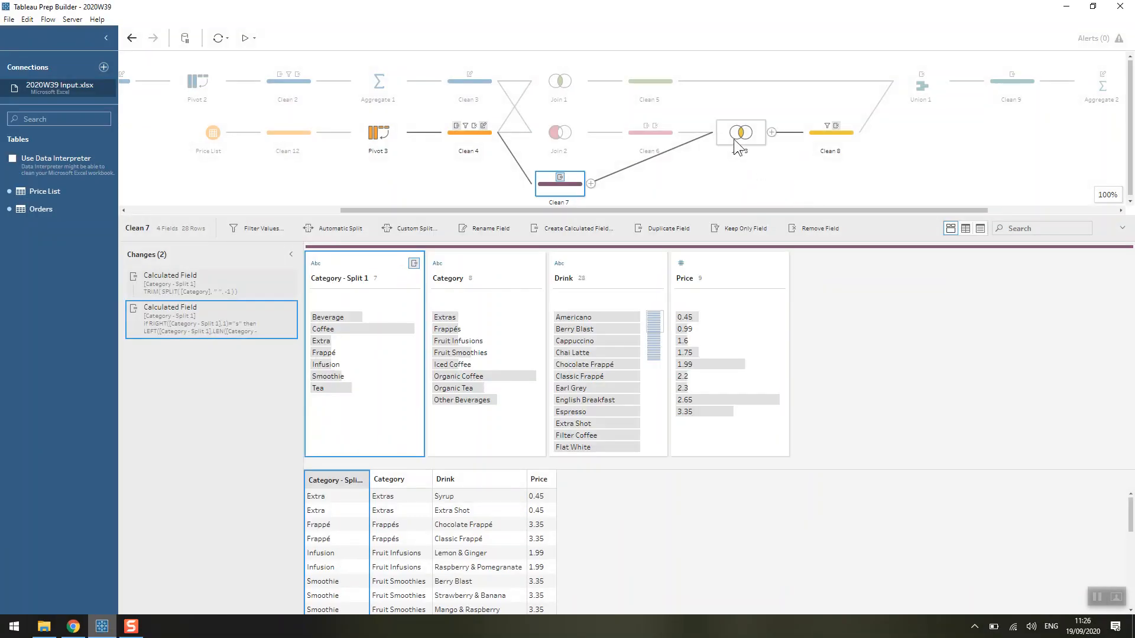
Inspect Join 3, which matches Order - Split 1 to Category - Split 1, and recheck its Clean 6 input.
click(733, 139)
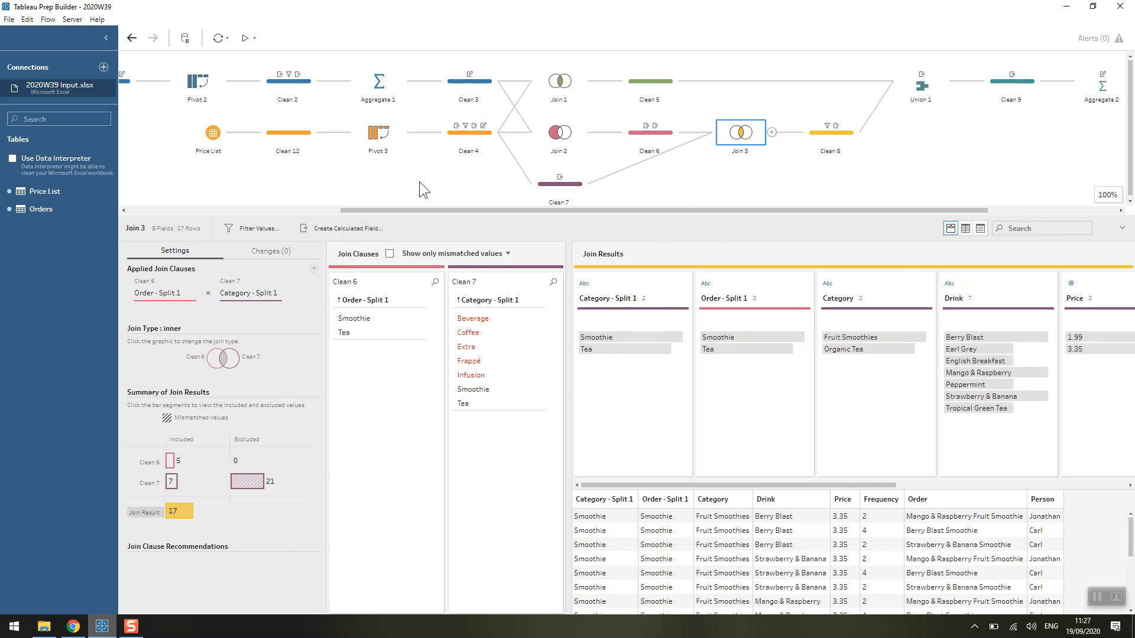
drag(439, 211, 566, 221)
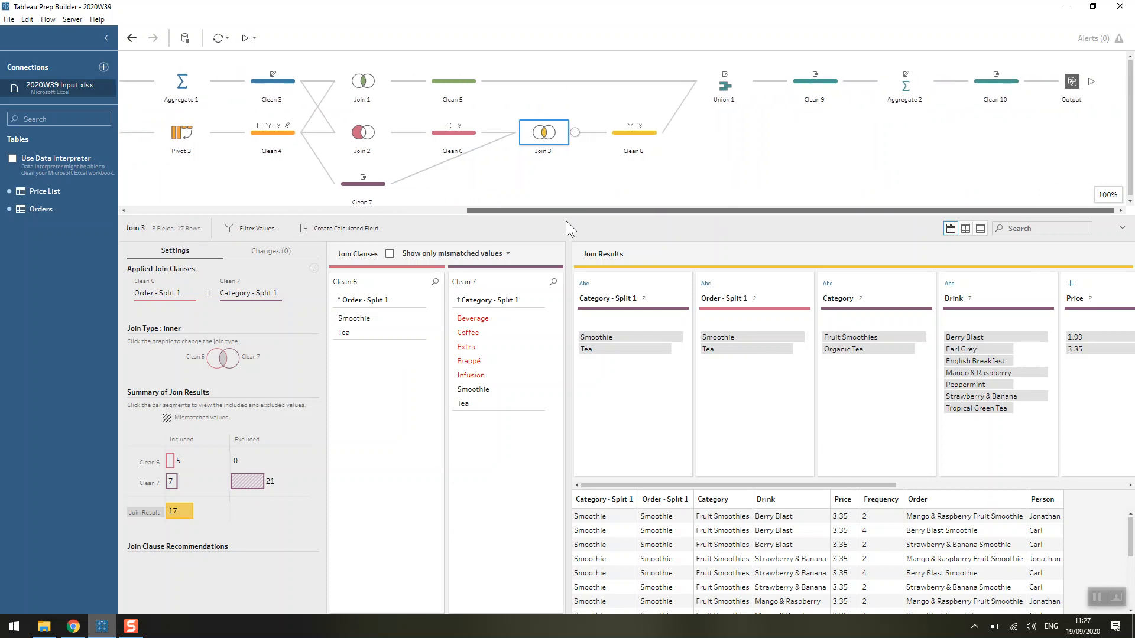
click(452, 140)
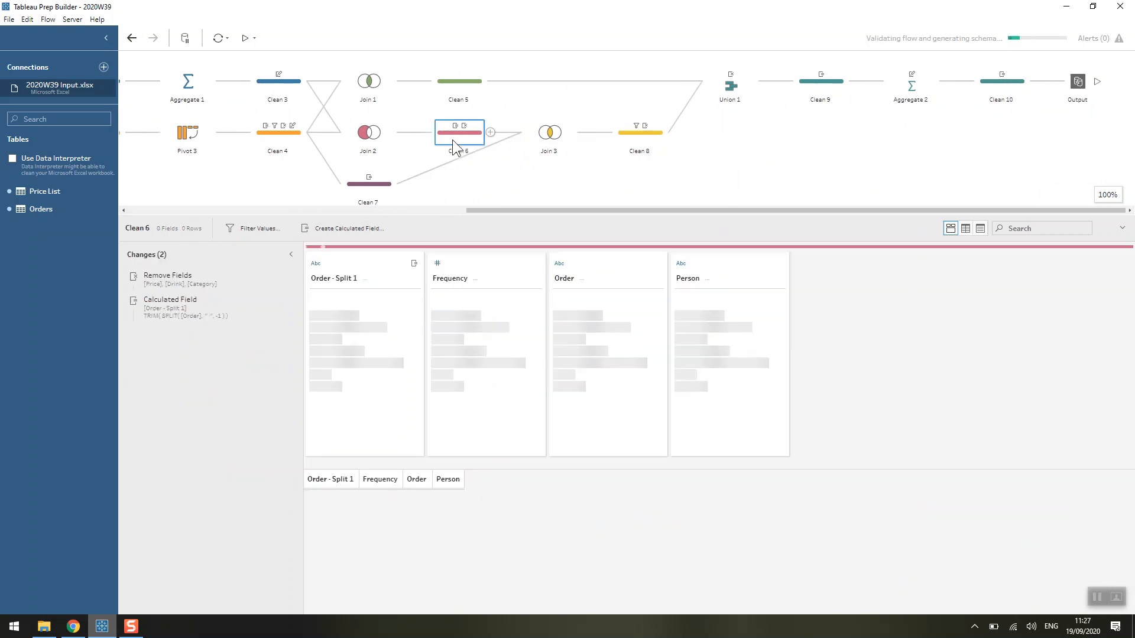
click(540, 137)
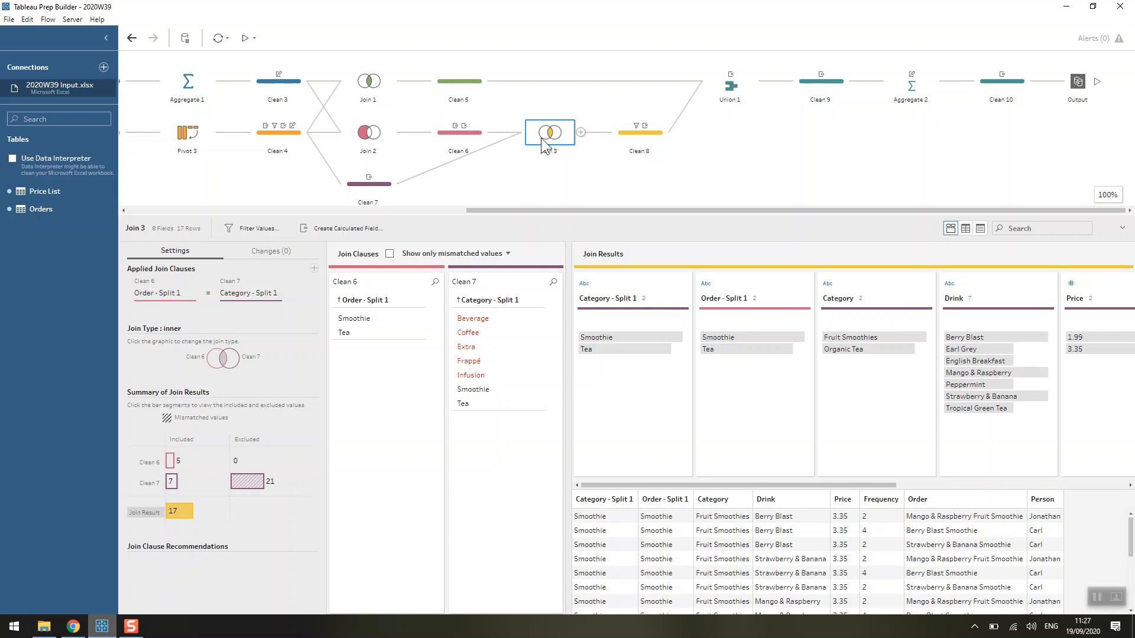
Examine Clean 8's filter formula, which keeps rows whose Order contains the Drink name, against the Drink and Order columns.
click(651, 136)
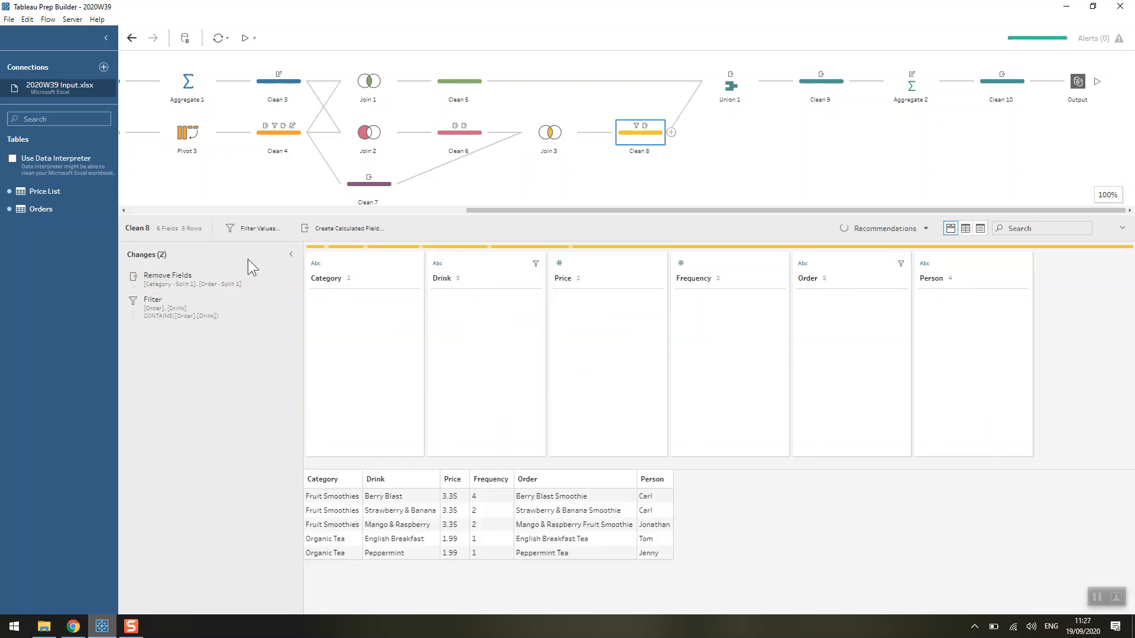
double_click(183, 306)
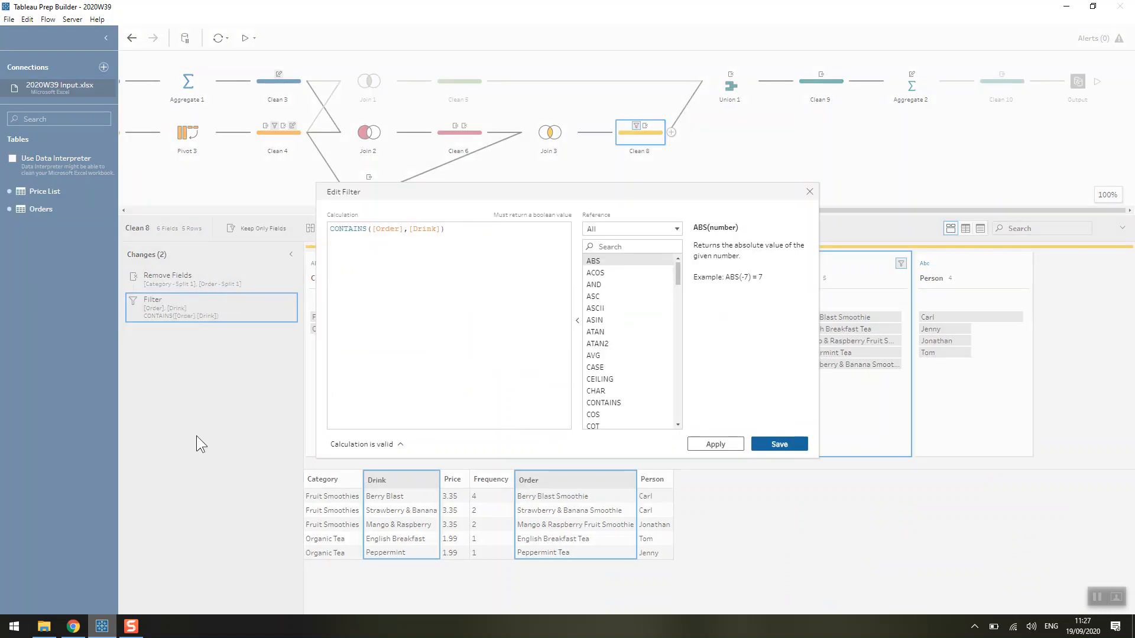
drag(452, 191, 280, 49)
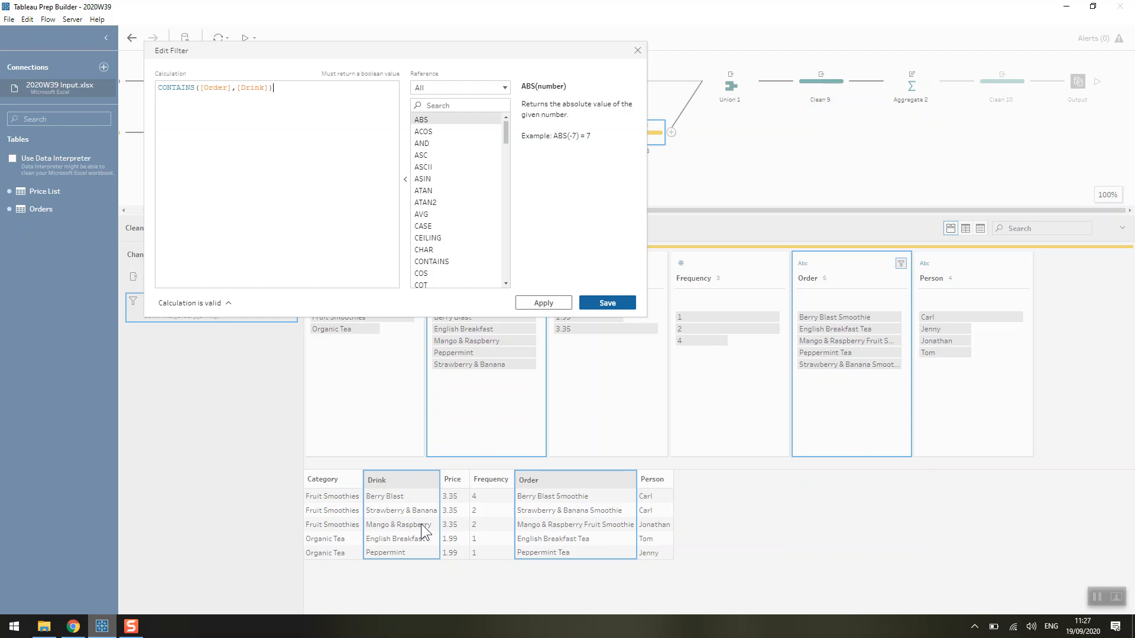
click(637, 51)
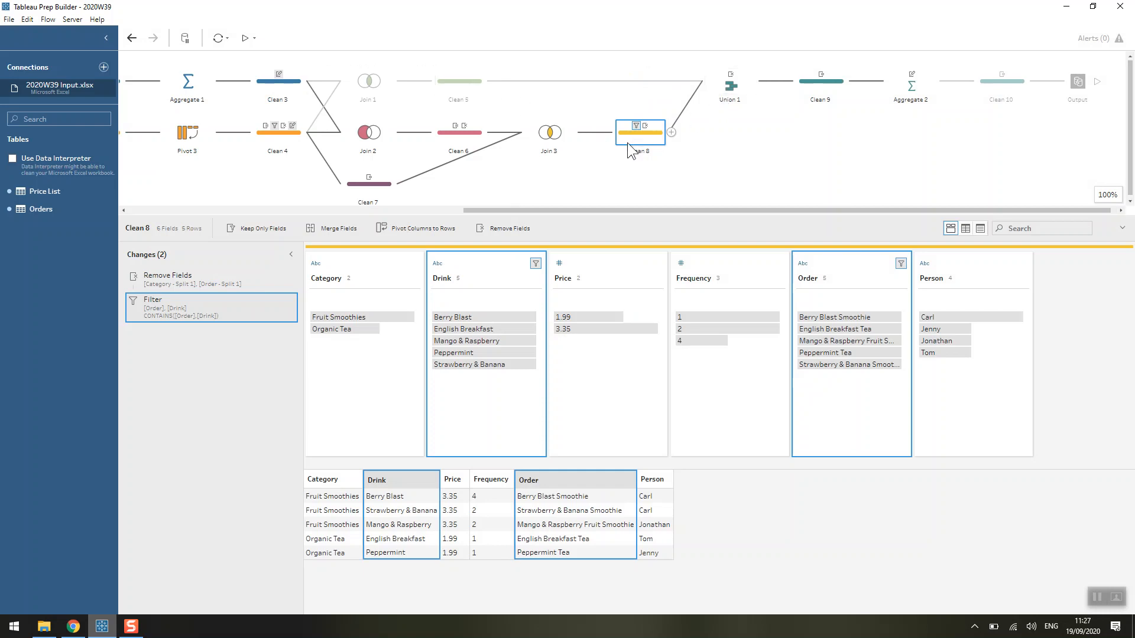
Inspect Union 1, which combines Clean 5 and Clean 8, and the Spend formula in Clean 9.
click(735, 88)
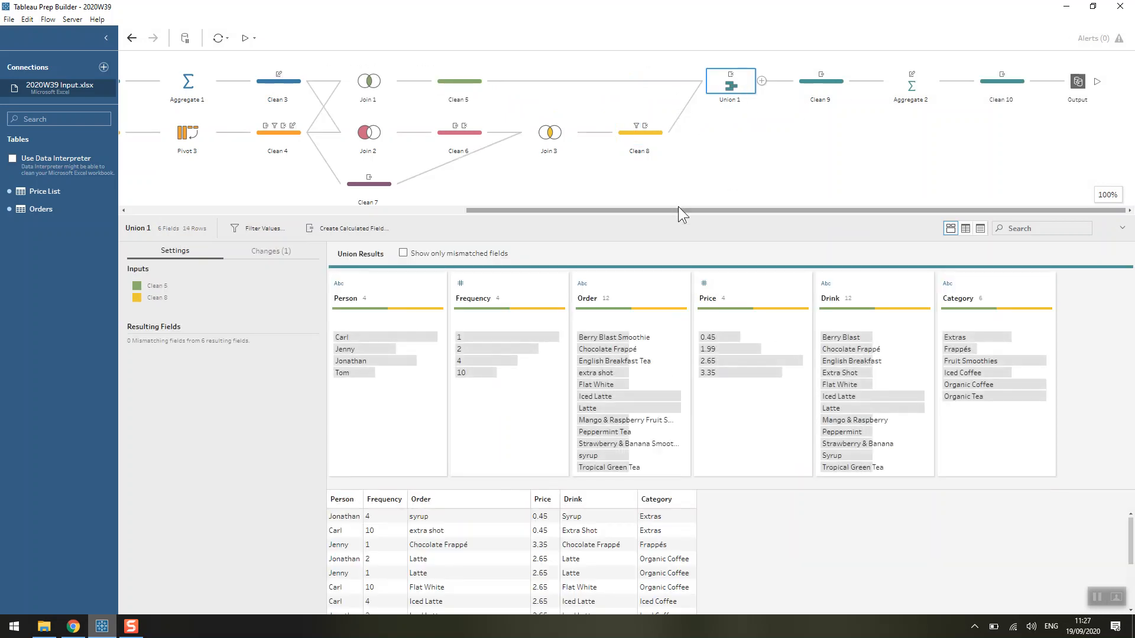
click(822, 83)
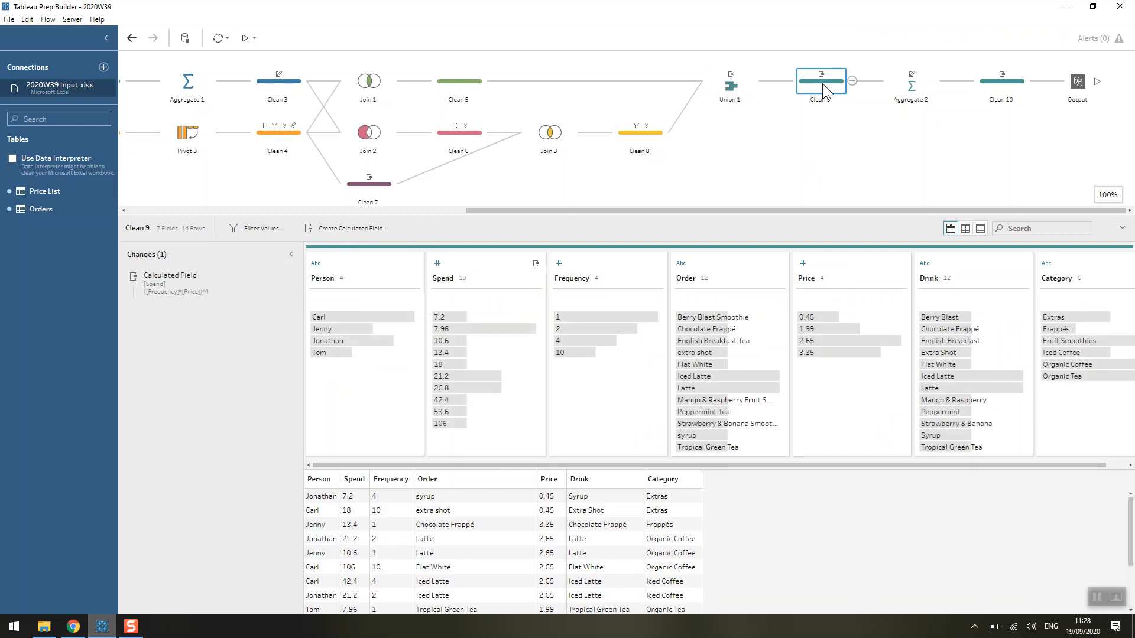
double_click(160, 282)
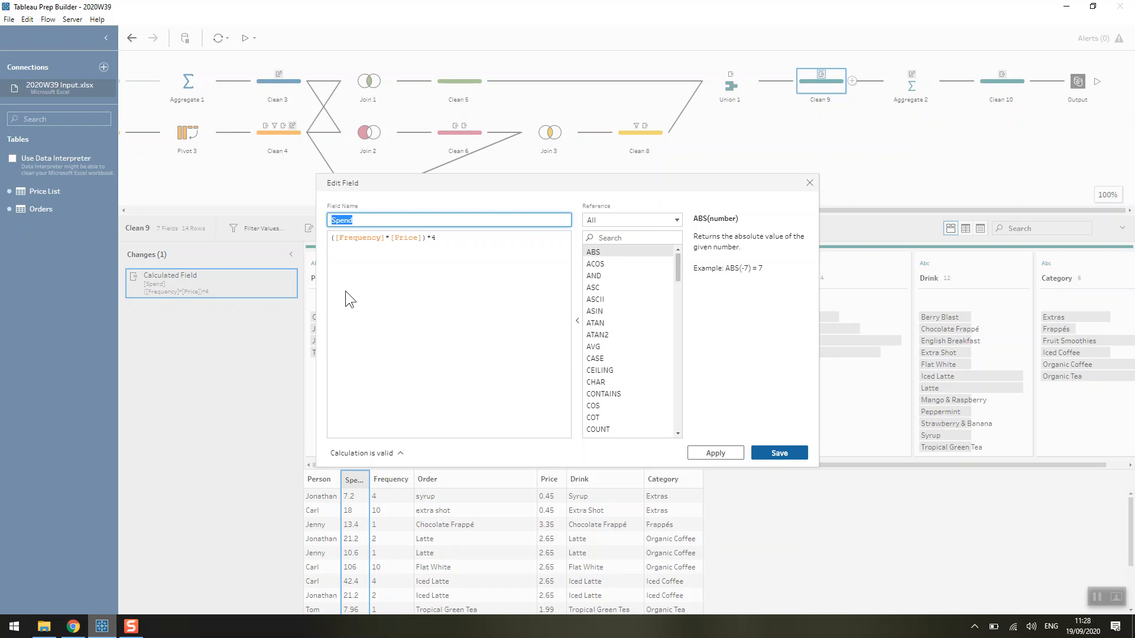
click(807, 184)
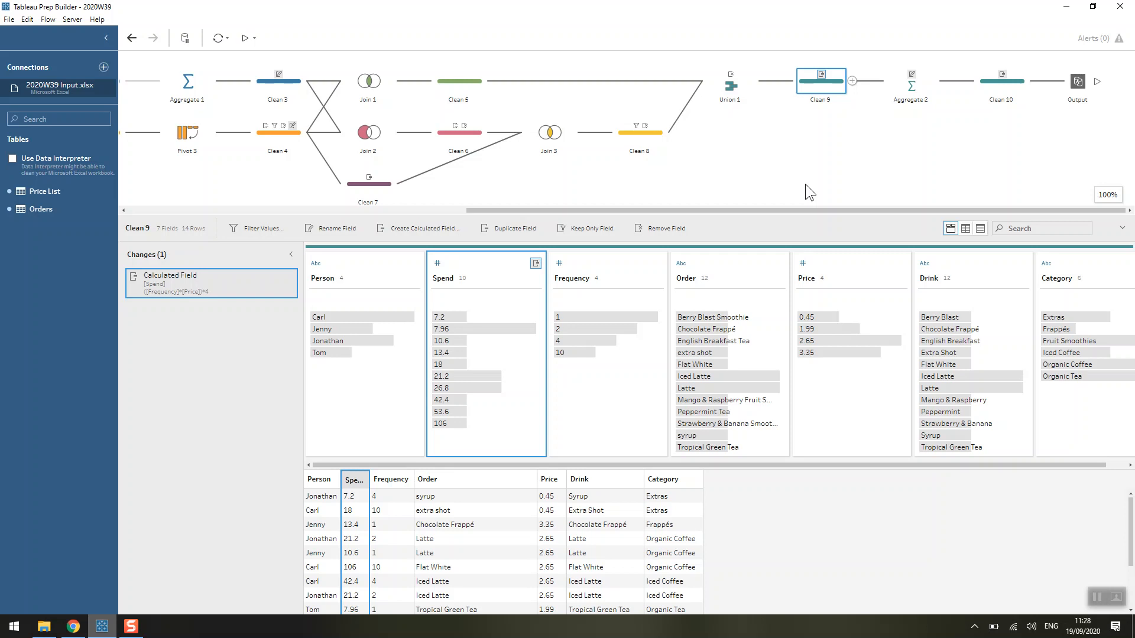
Inspect Aggregate 2's Monthly Spend per person and the Potential Savings and Worthwhile? formulas in Clean 10.
click(910, 88)
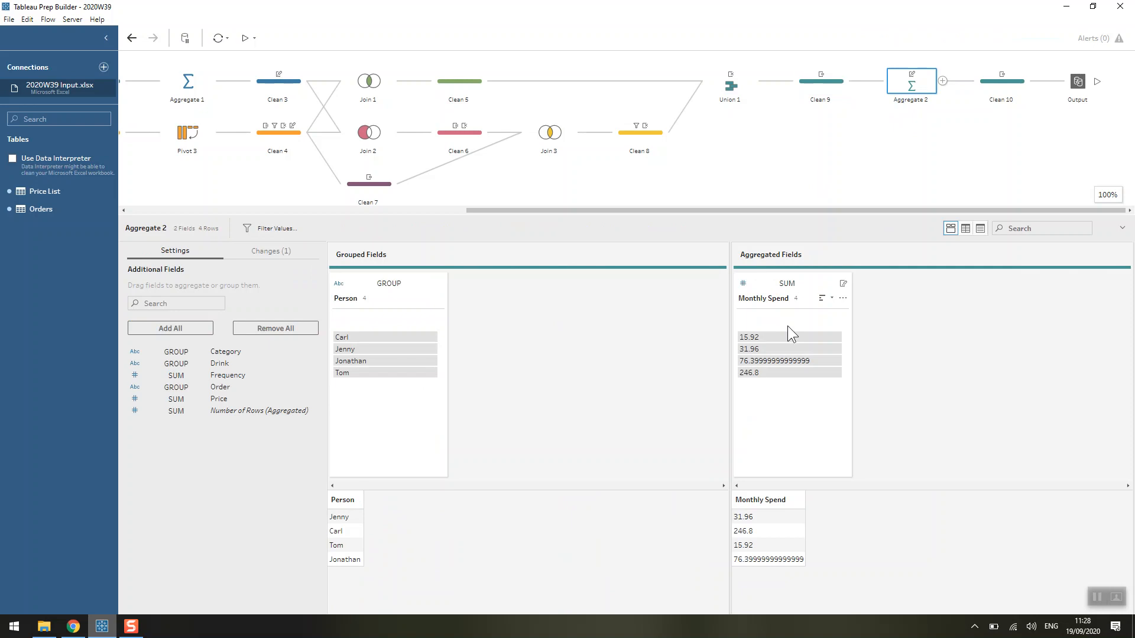
click(1006, 87)
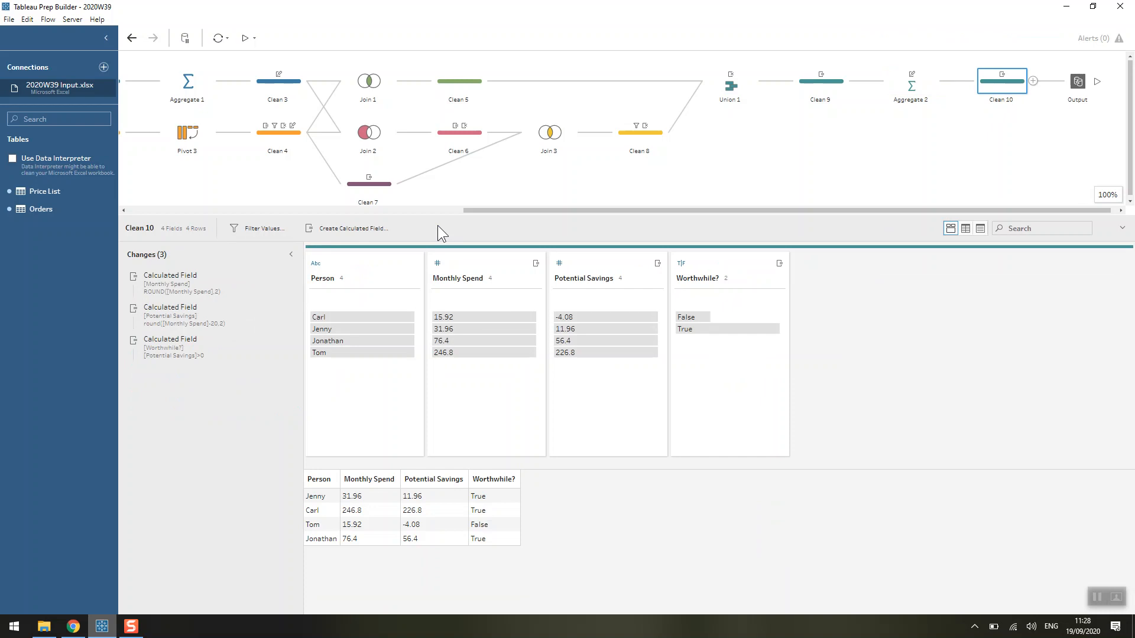
double_click(176, 321)
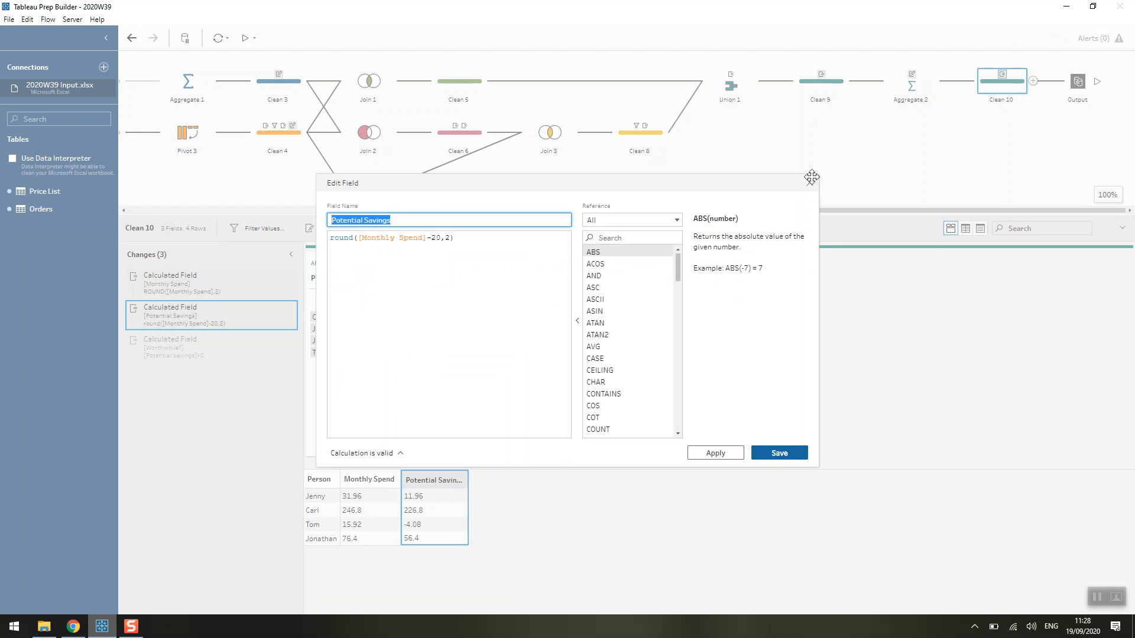
click(810, 185)
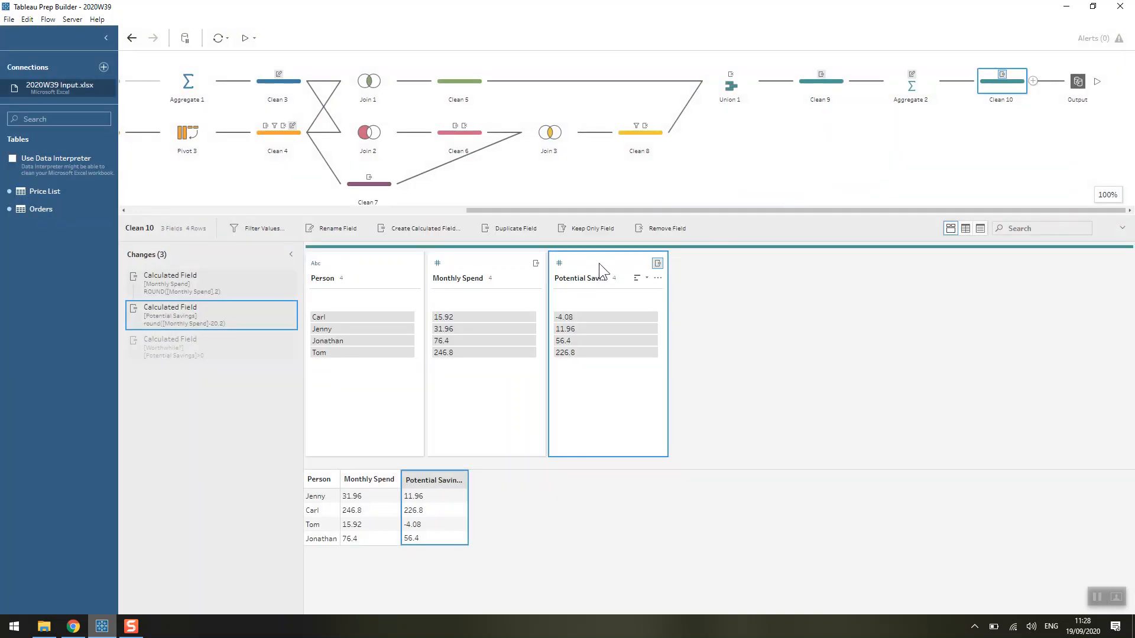
double_click(180, 342)
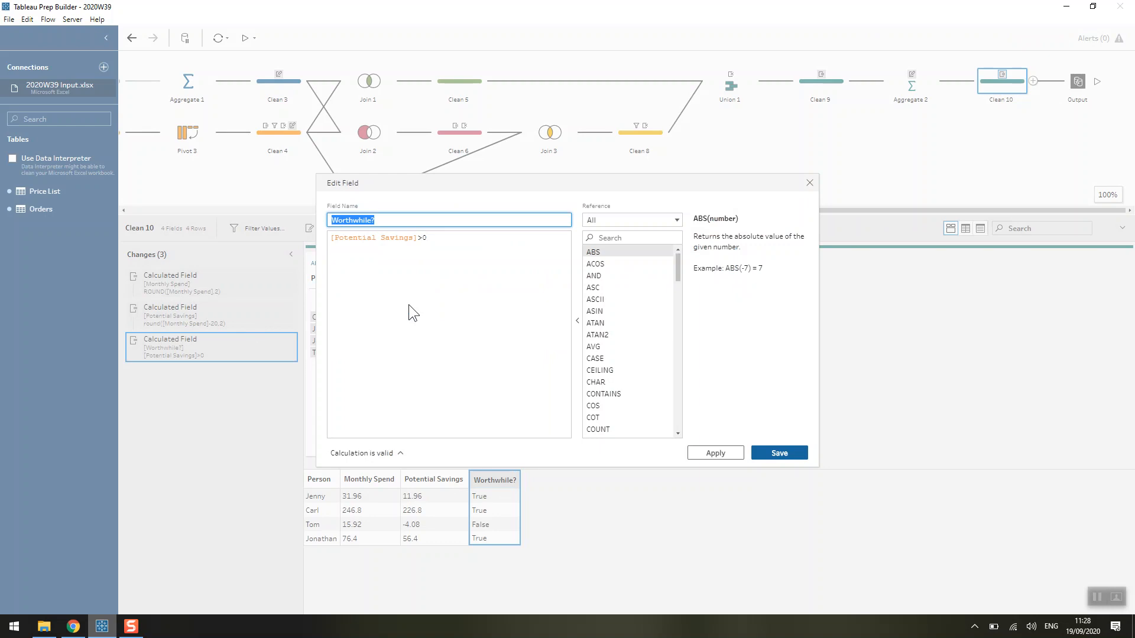
click(808, 183)
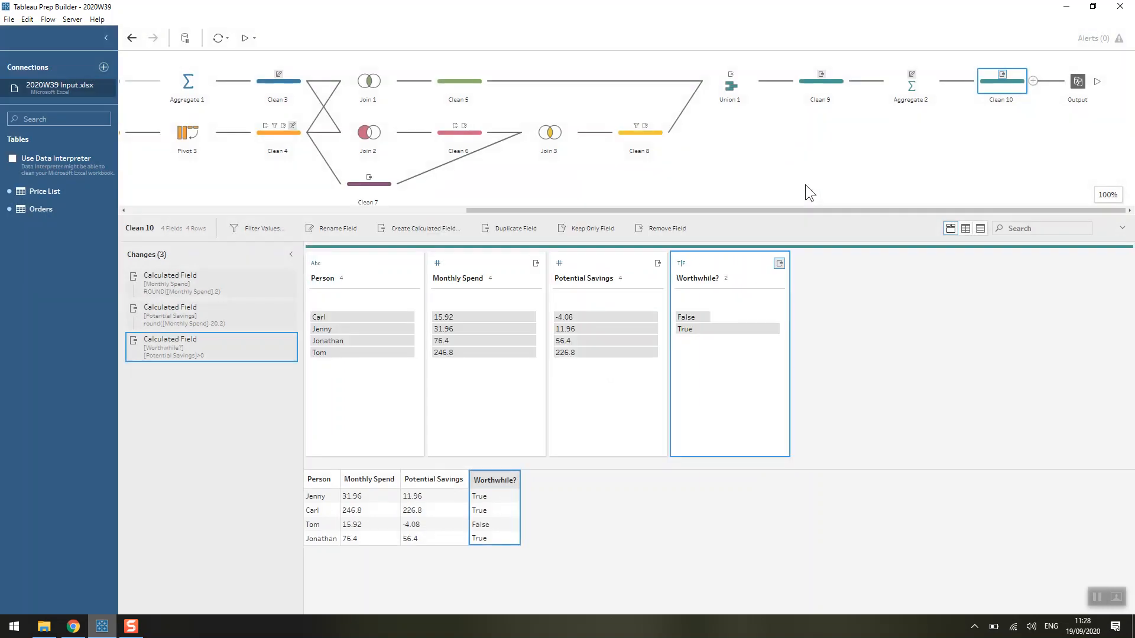